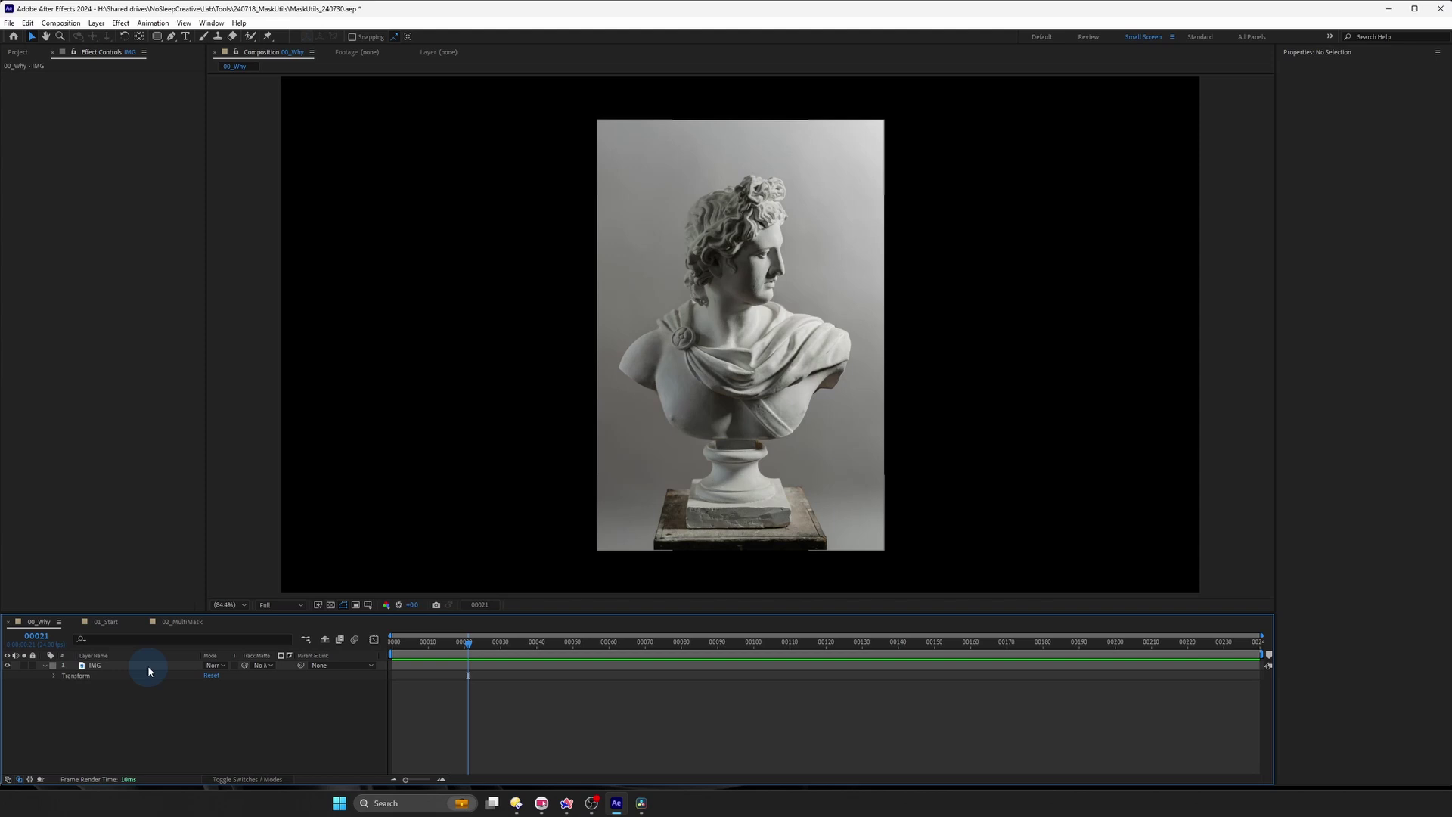
Step: Add a rounded rectangle mask covering the whole IMG layer in 00_Why and inspect its corner up close
{"action": "left_click", "coordinate": [148, 670]}
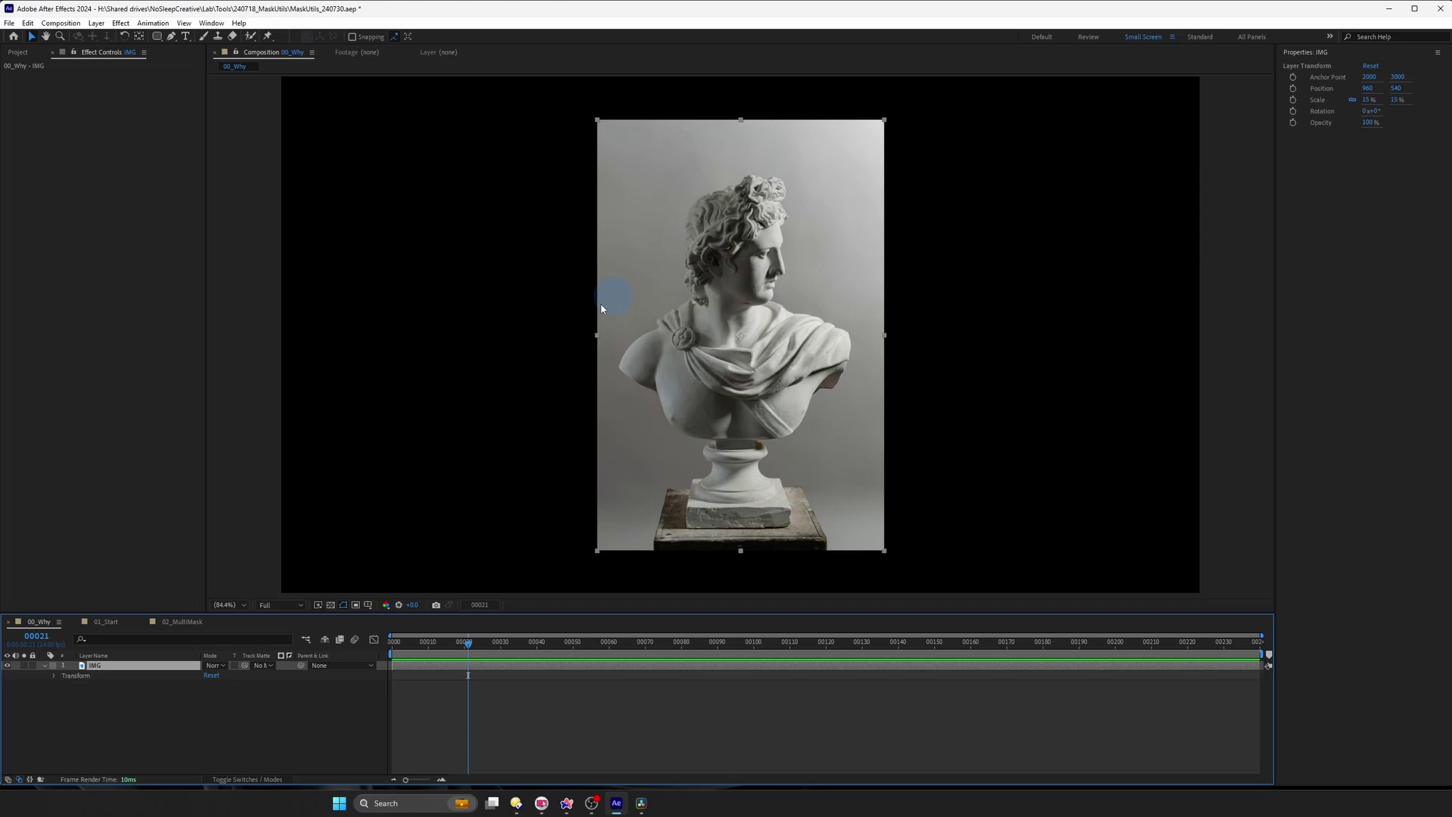
{"action": "left_click", "coordinate": [175, 715]}
{"action": "left_click", "coordinate": [175, 667]}
{"action": "left_click", "coordinate": [184, 714]}
{"action": "left_click", "coordinate": [154, 669]}
{"action": "double_click", "coordinate": [156, 37]}
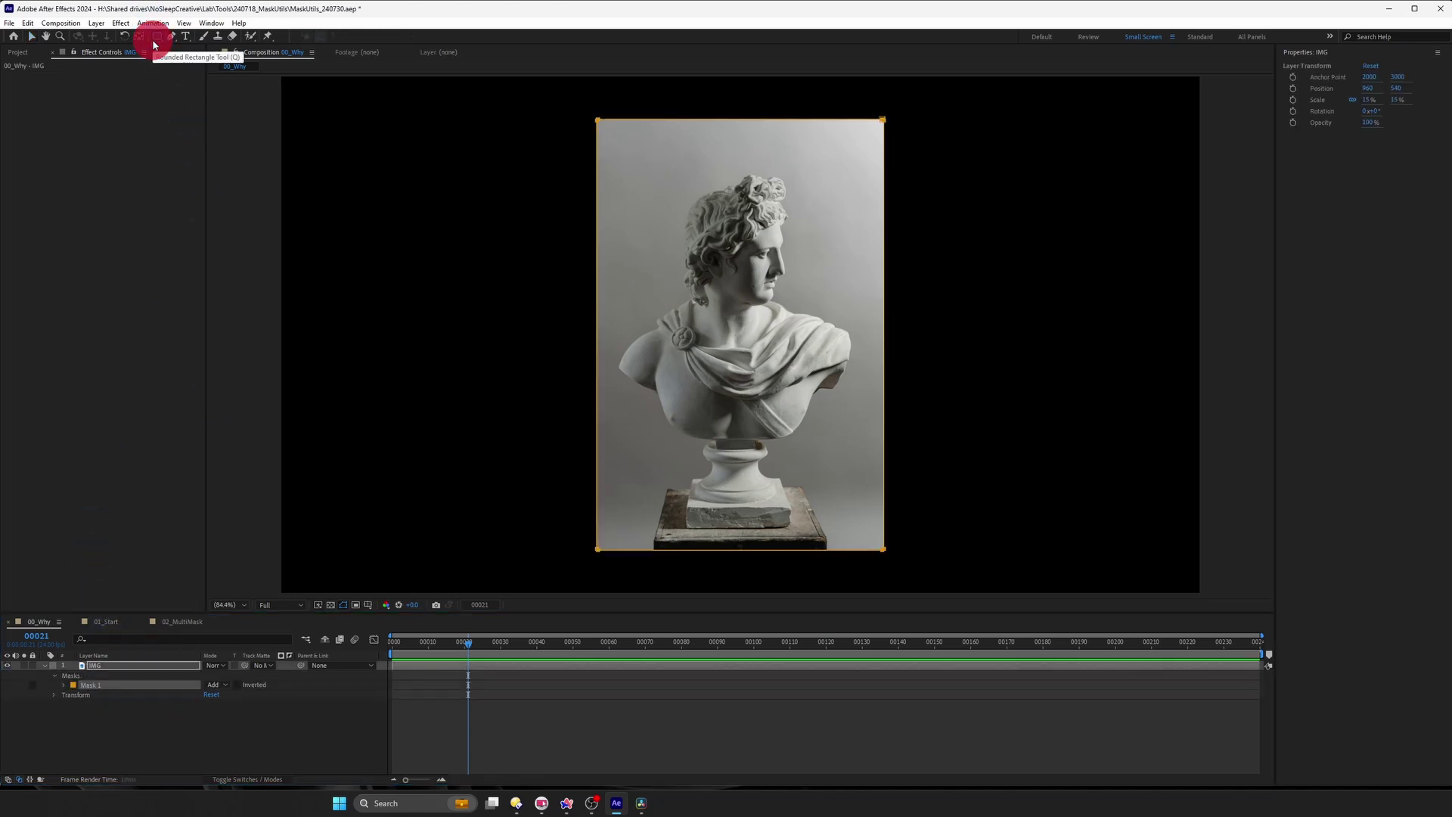
{"action": "left_click", "coordinate": [755, 164]}
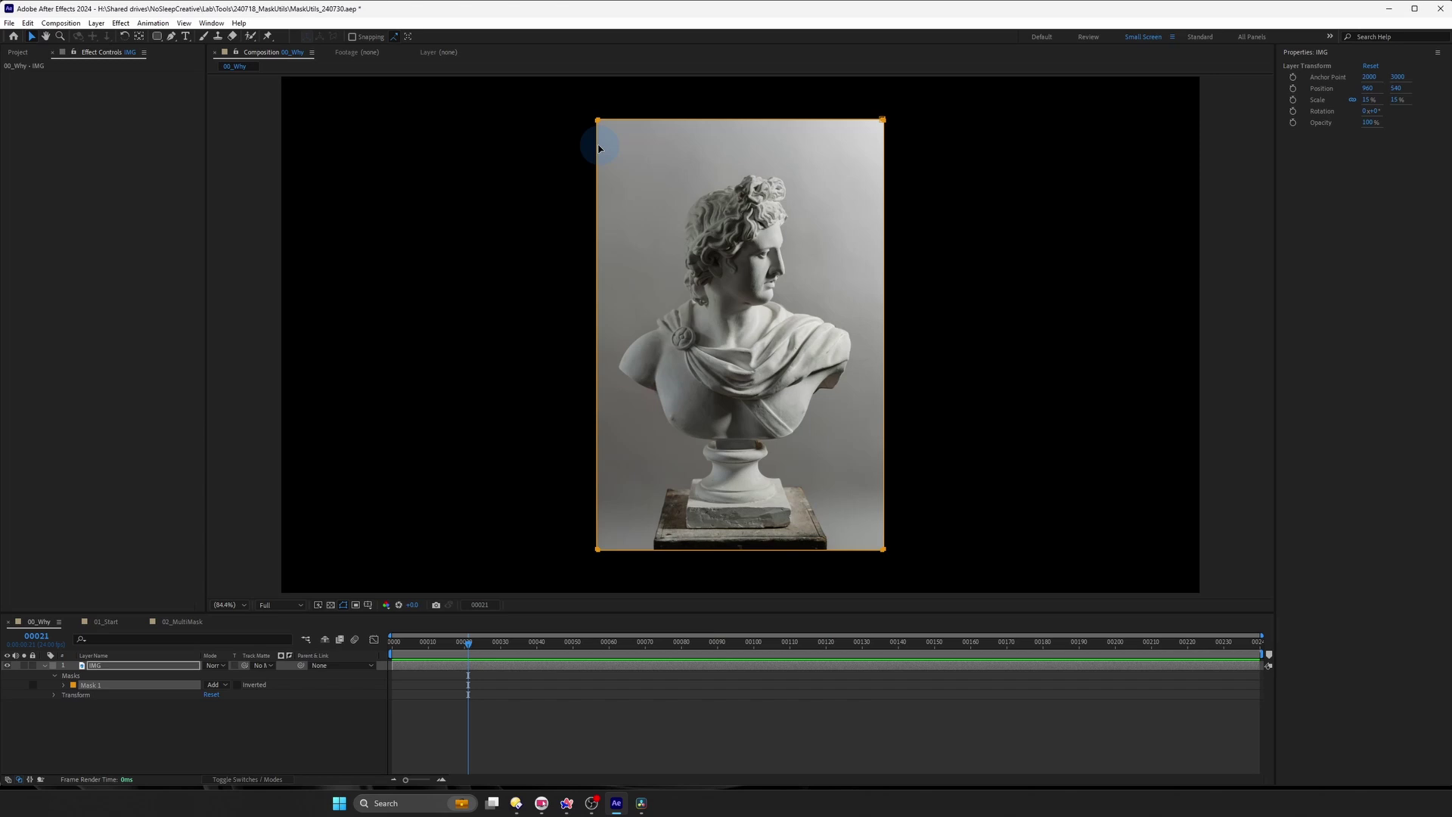
{"action": "left_click_drag", "start_coordinate": [580, 139], "coordinate": [889, 413]}
{"action": "scroll", "coordinate": [641, 300], "scroll_direction": "up", "scroll_amount": 1}
{"action": "scroll", "coordinate": [636, 316], "scroll_direction": "up", "scroll_amount": 3}
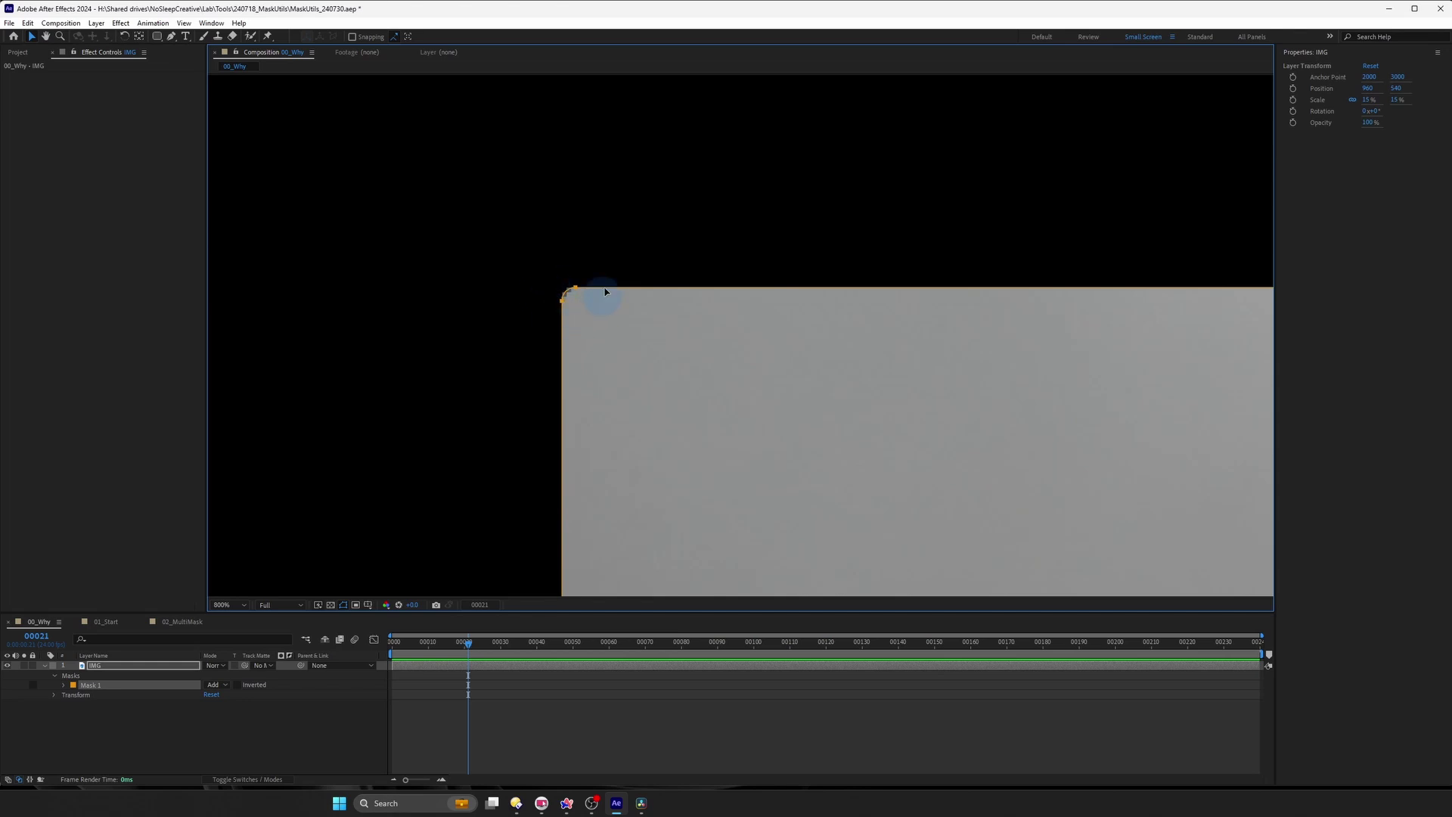
{"action": "scroll", "coordinate": [769, 367], "scroll_direction": "down", "scroll_amount": 4}
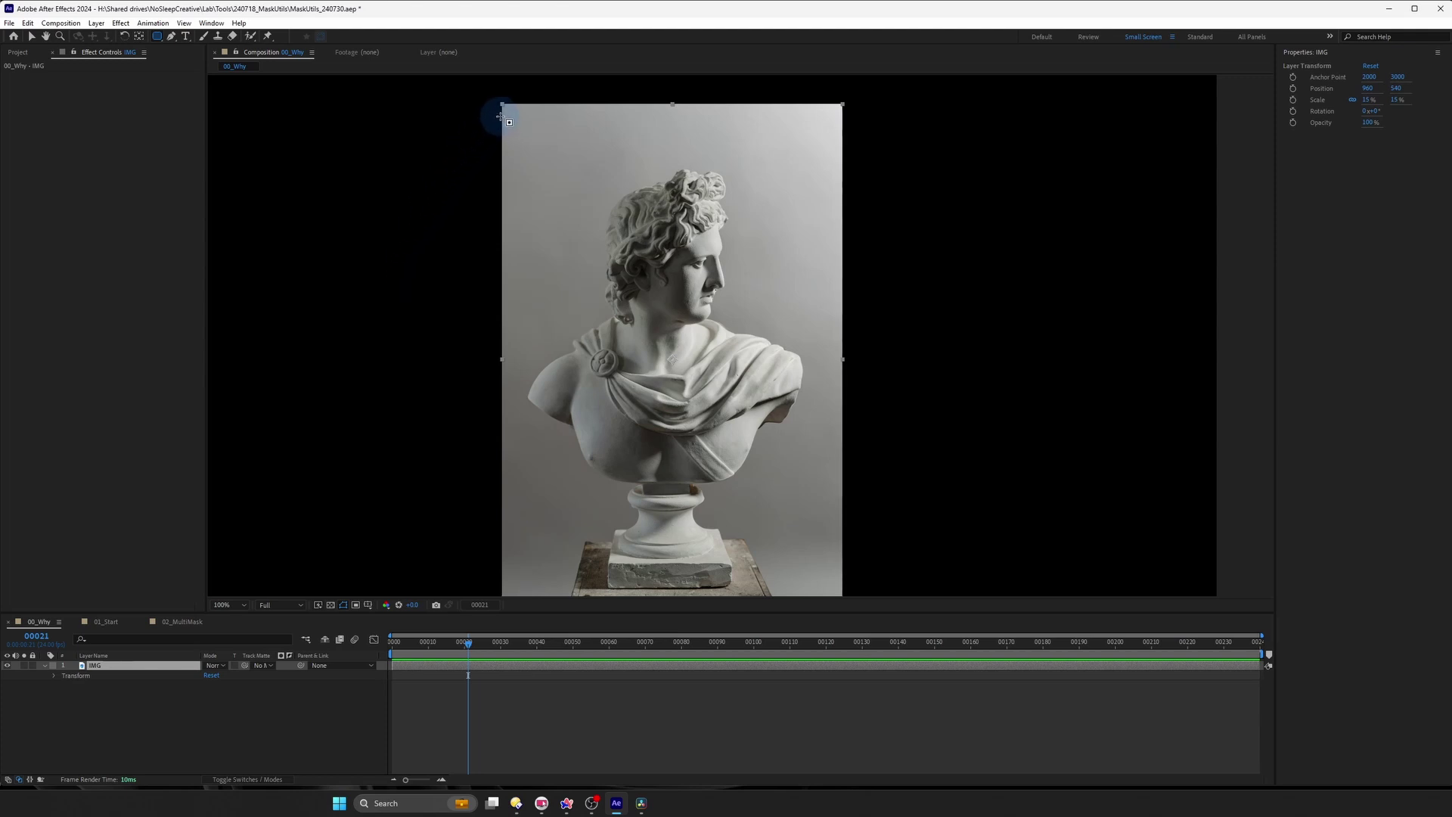
Step: Draw a rounded rectangle mask by hand around nearly the entire statue image on the IMG layer
{"action": "left_click_drag", "start_coordinate": [504, 104], "coordinate": [842, 613]}
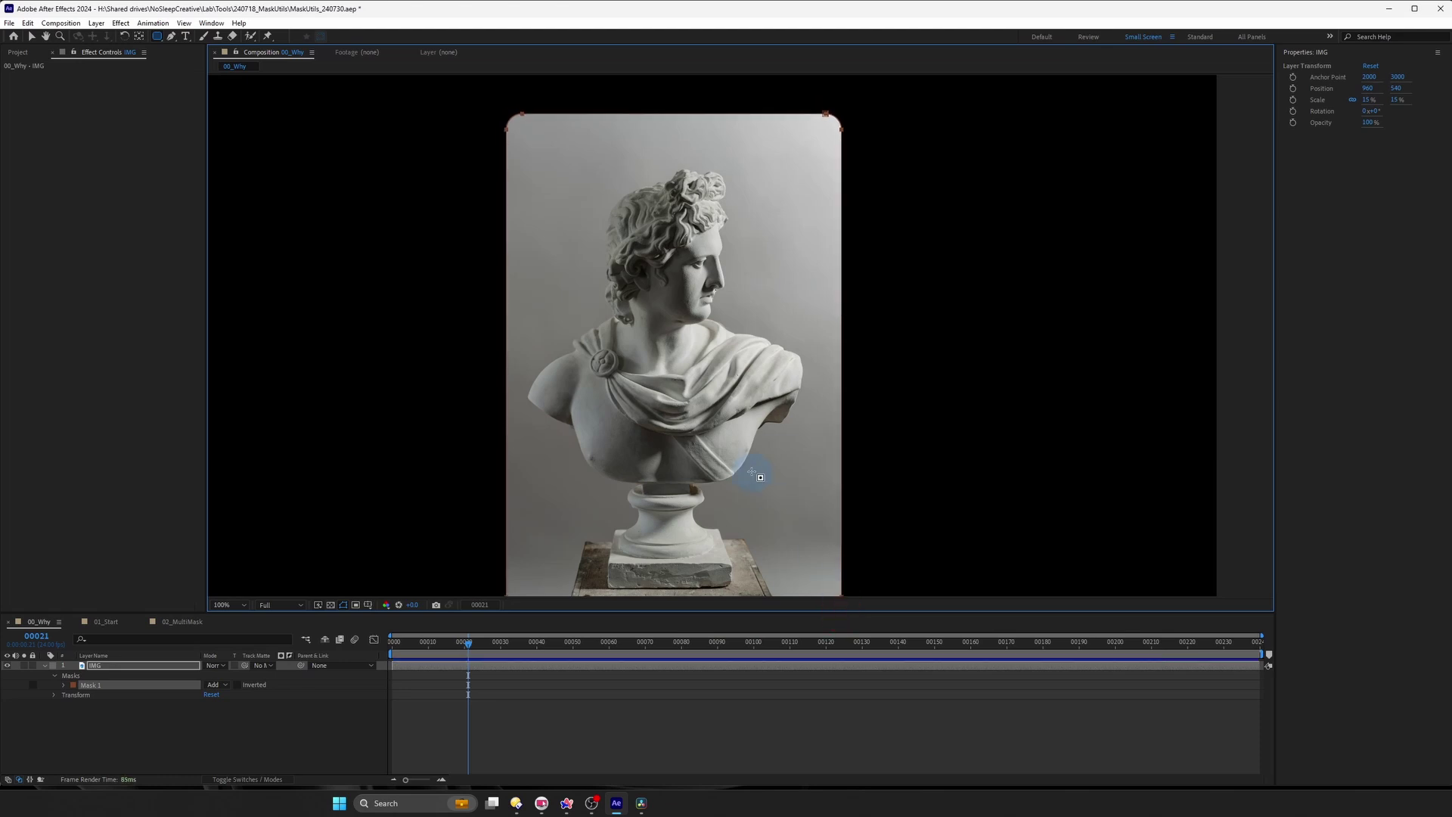
{"action": "key", "text": "space"}
{"action": "left_click_drag", "start_coordinate": [748, 467], "coordinate": [723, 386]}
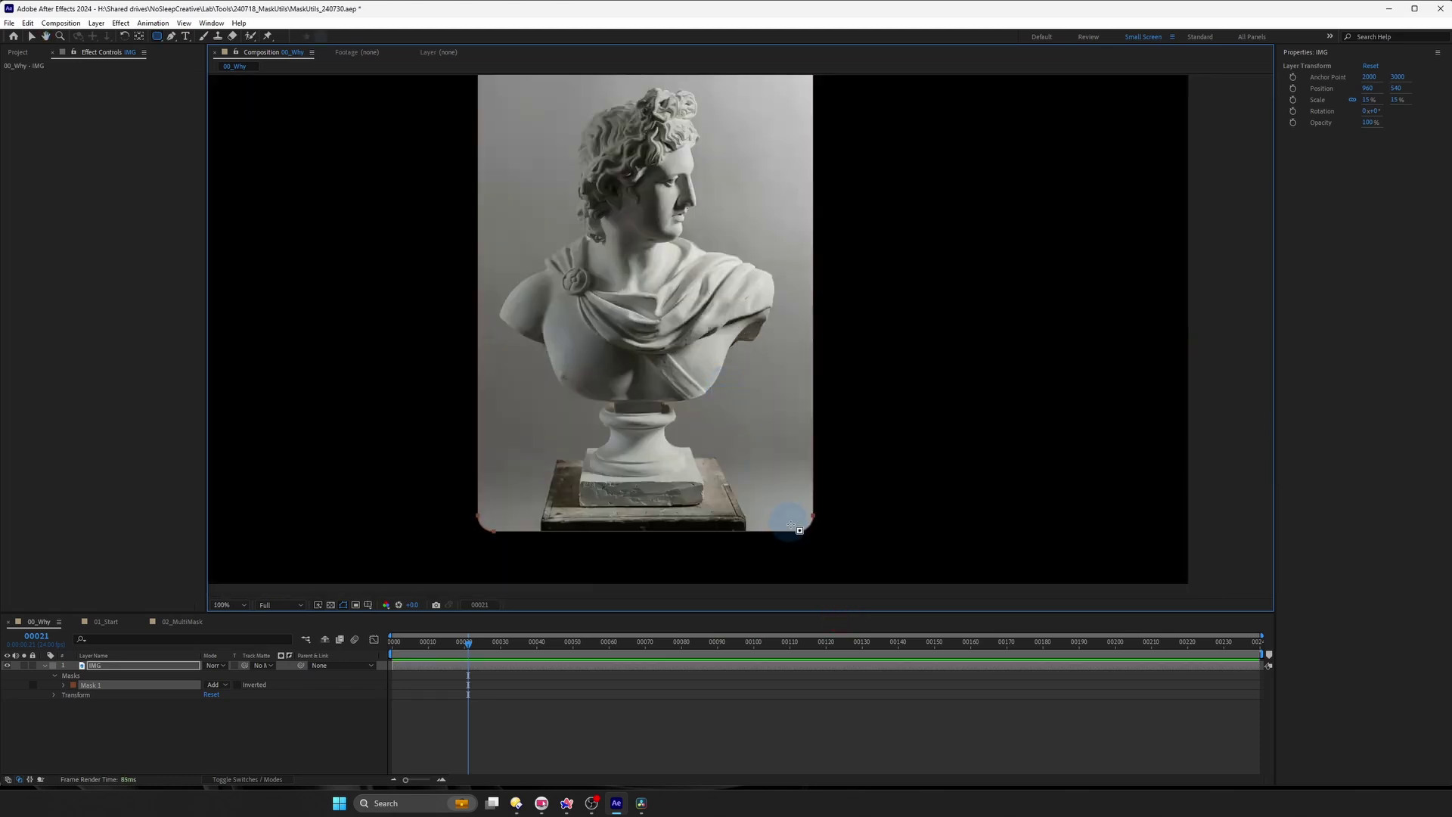
{"action": "key", "text": "space"}
{"action": "left_click_drag", "start_coordinate": [745, 485], "coordinate": [739, 529]}
Step: Free-transform the hand-drawn mask so it sits slightly inside the statue image's edges, and deselect the layer
{"action": "double_click", "coordinate": [791, 574]}
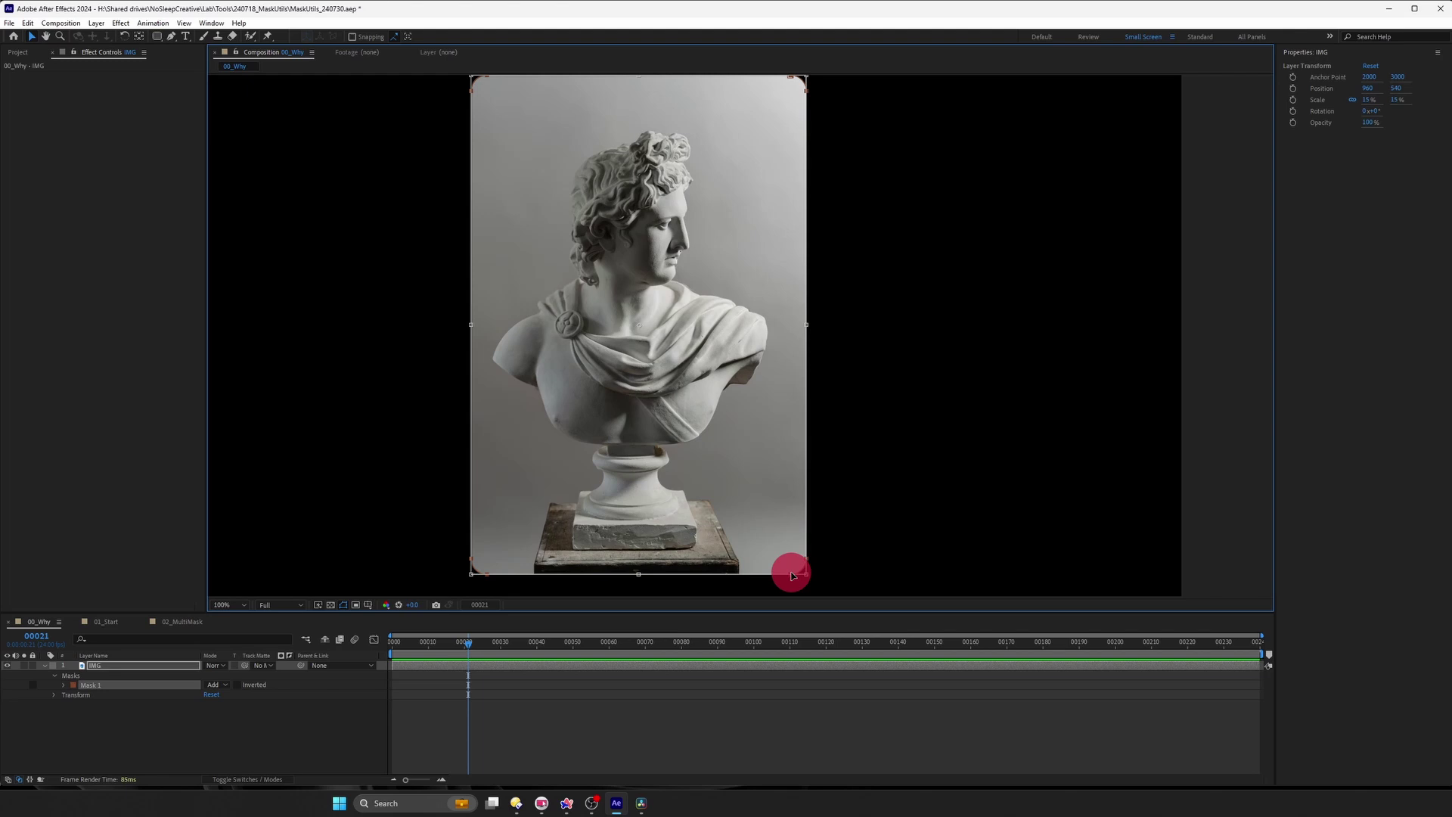
{"action": "left_click_drag", "start_coordinate": [805, 573], "coordinate": [798, 562]}
{"action": "left_click_drag", "start_coordinate": [749, 488], "coordinate": [750, 501]}
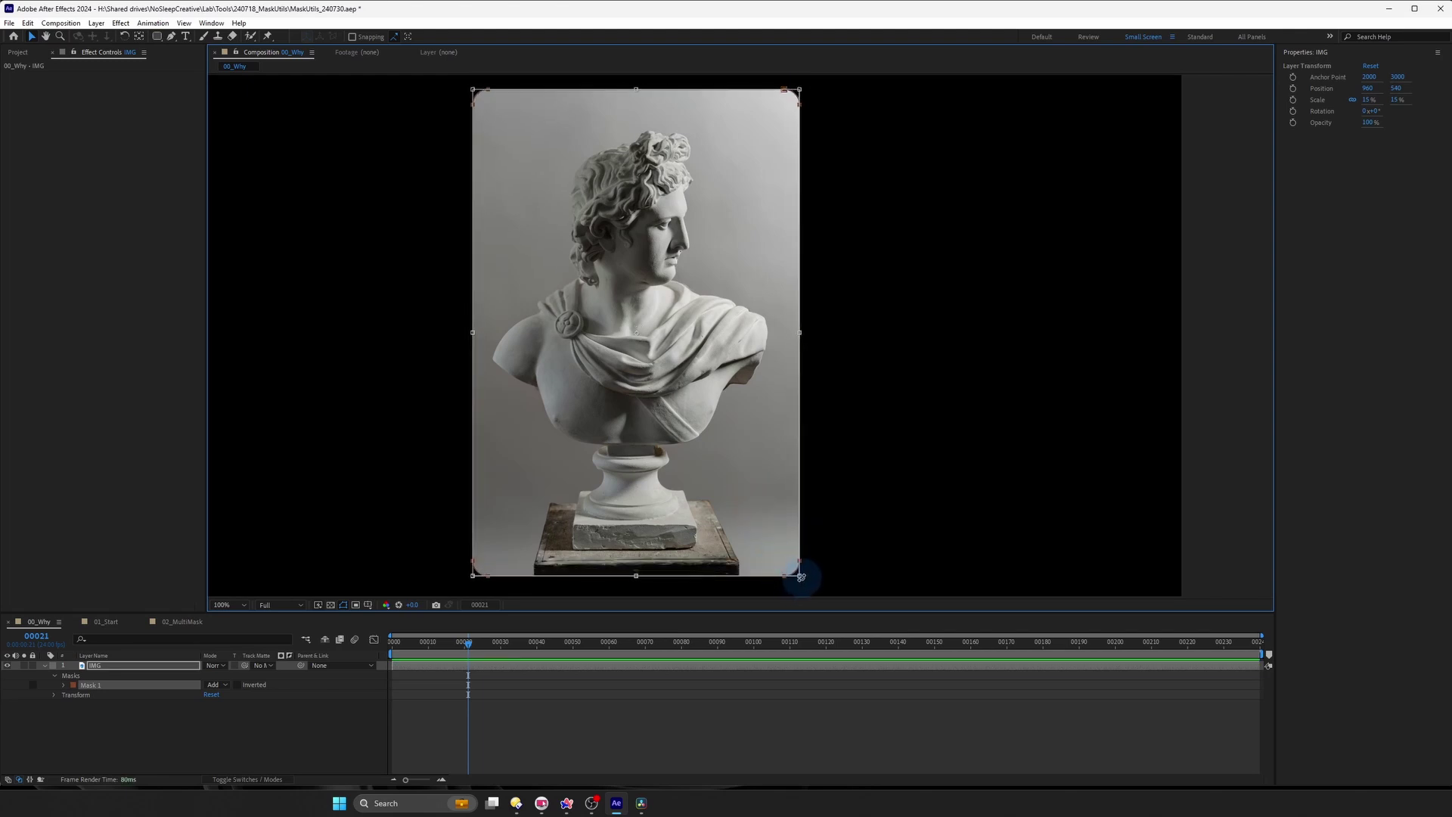
{"action": "left_click_drag", "start_coordinate": [799, 575], "coordinate": [791, 563]}
{"action": "left_click_drag", "start_coordinate": [732, 519], "coordinate": [737, 532]}
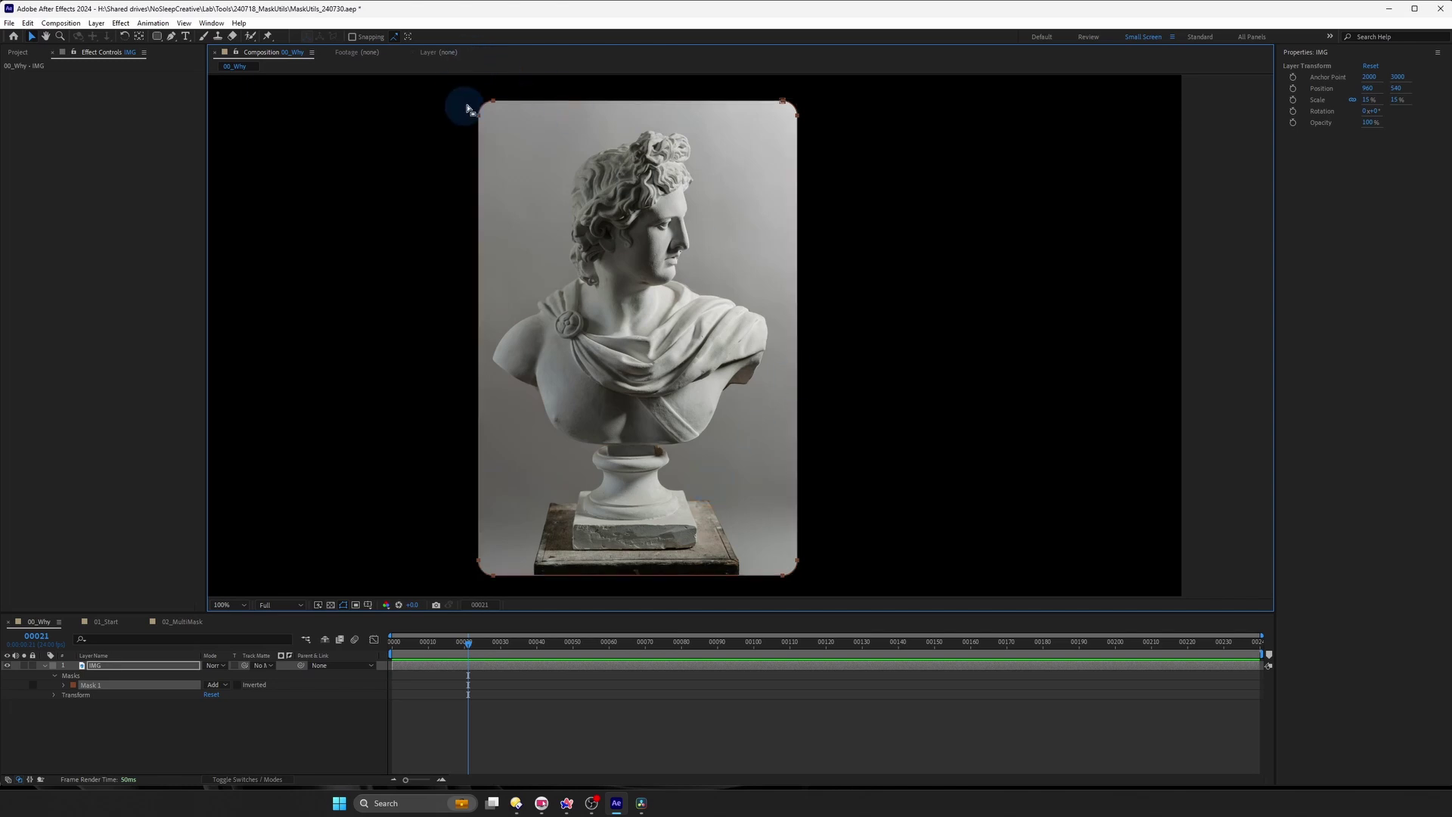
{"action": "scroll", "coordinate": [714, 189], "scroll_direction": "down", "scroll_amount": 1}
{"action": "left_click_drag", "start_coordinate": [735, 277], "coordinate": [679, 244]}
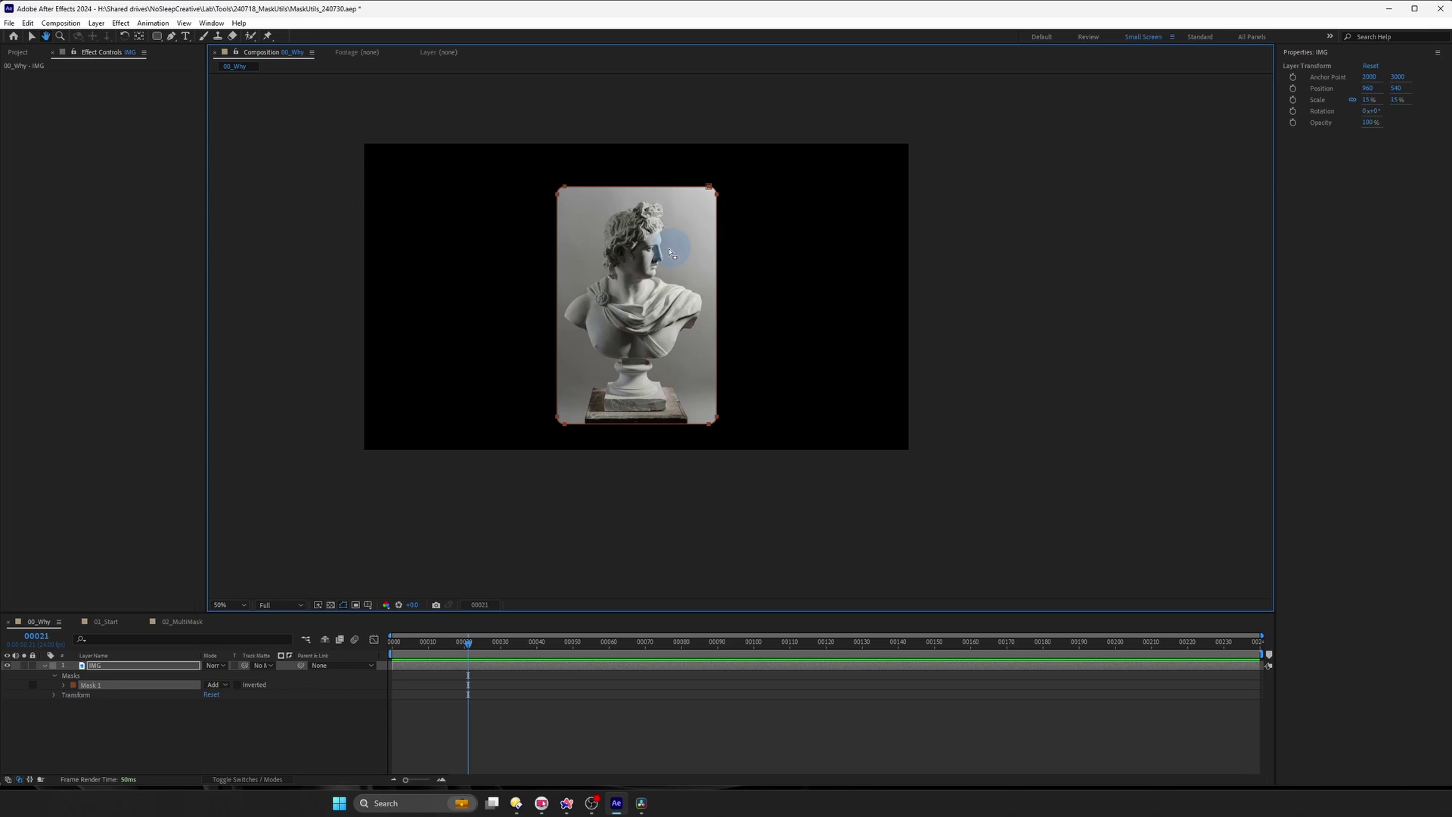
{"action": "scroll", "coordinate": [658, 255], "scroll_direction": "up", "scroll_amount": 1}
{"action": "left_click_drag", "start_coordinate": [552, 312], "coordinate": [610, 409]}
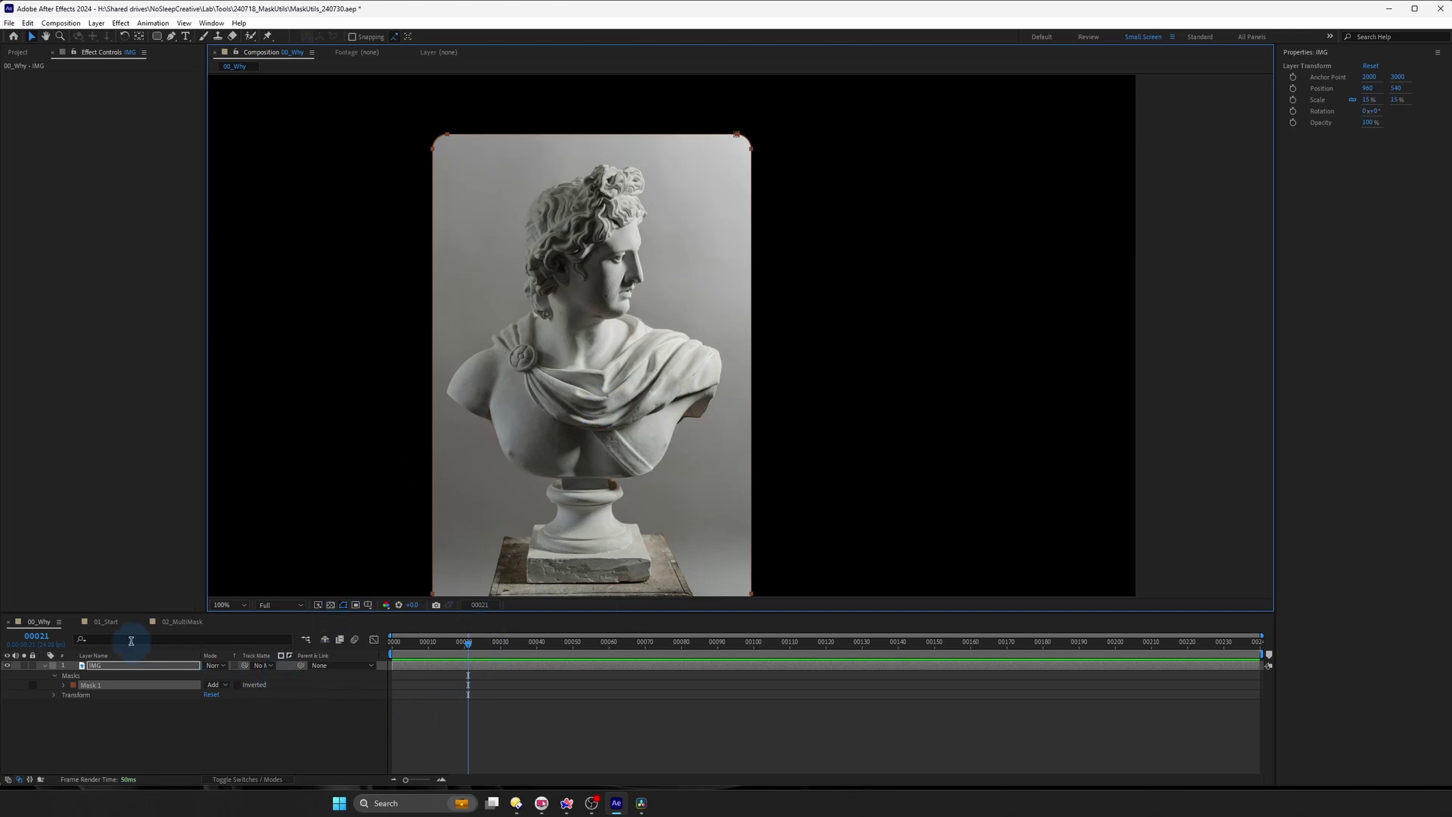
{"action": "left_click", "coordinate": [111, 675]}
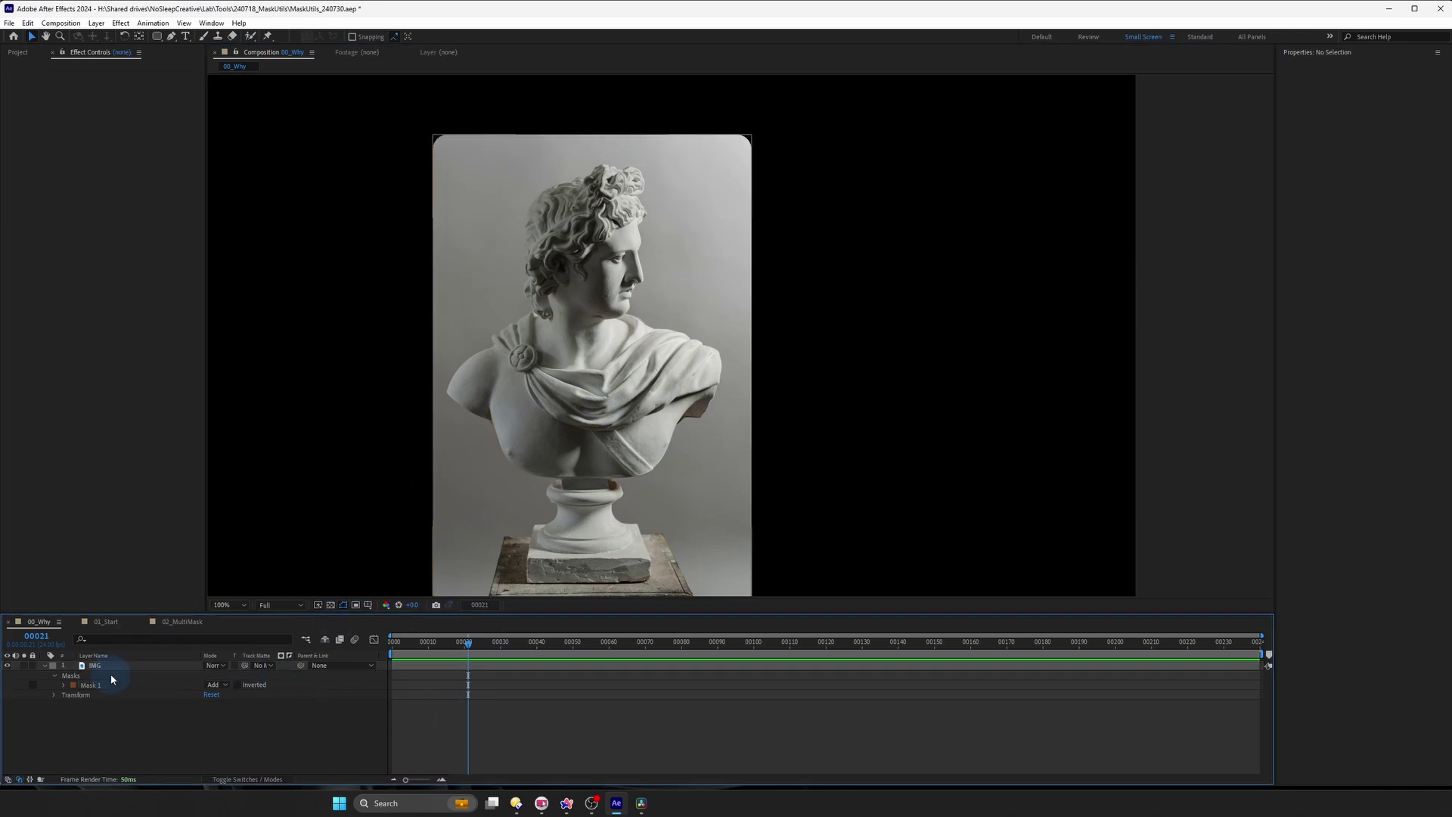
Step: Apply the Rect Mask v1.3.1 animation preset to the IMG layer in the 01_Start composition
{"action": "left_click", "coordinate": [107, 623]}
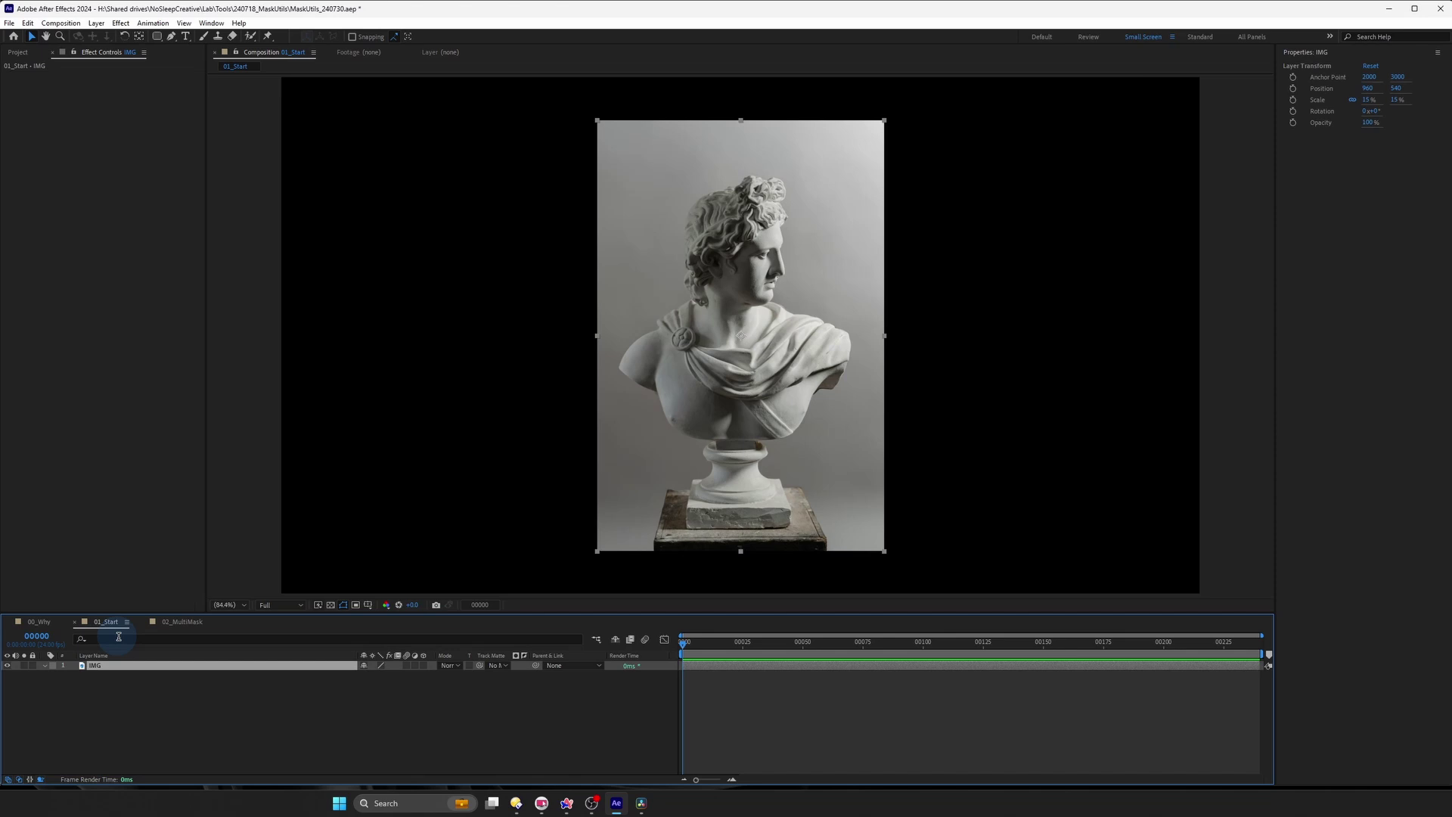
{"action": "left_click_drag", "start_coordinate": [253, 713], "coordinate": [148, 655]}
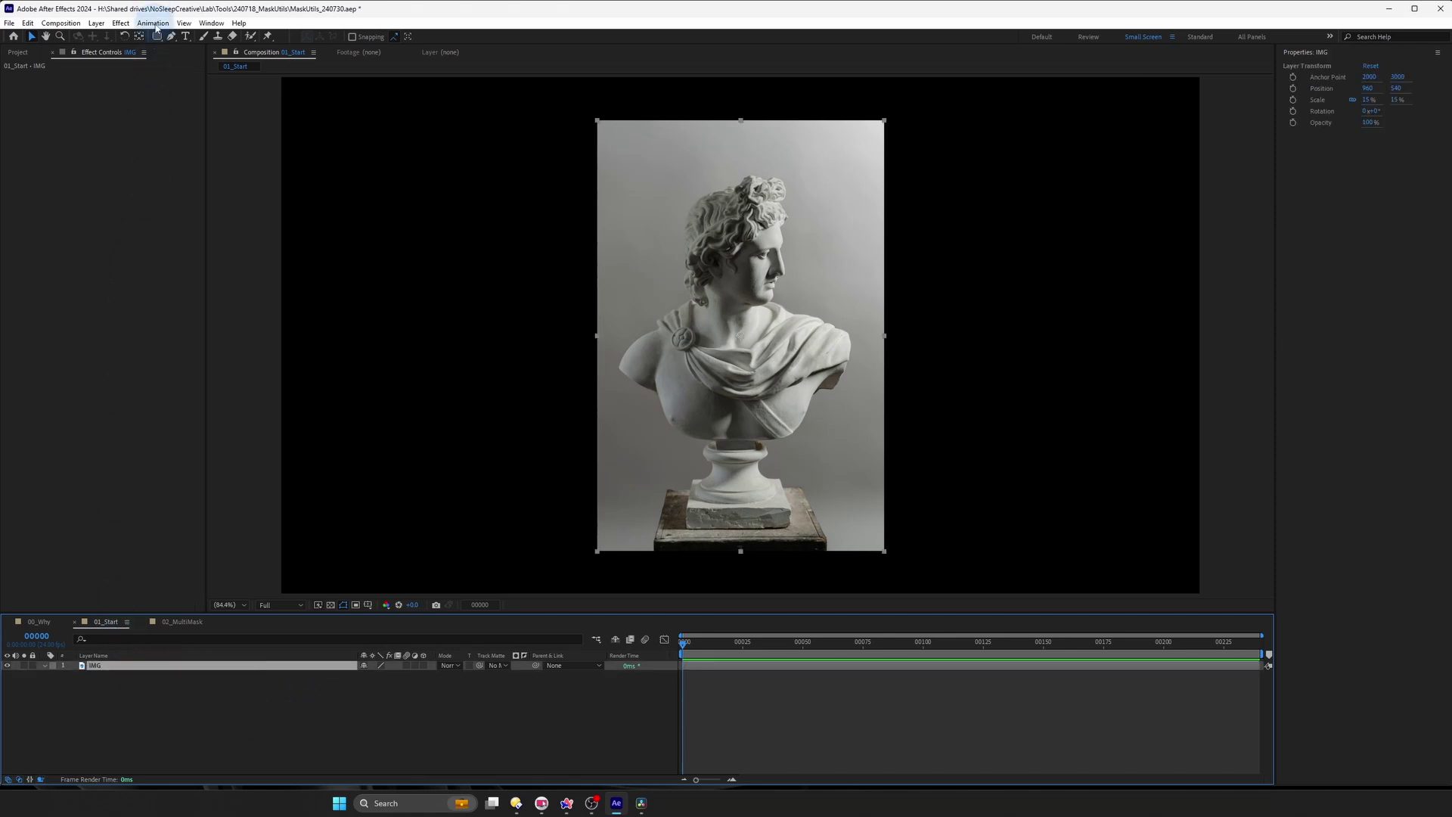
{"action": "left_click", "coordinate": [152, 23]}
{"action": "left_click", "coordinate": [180, 47]}
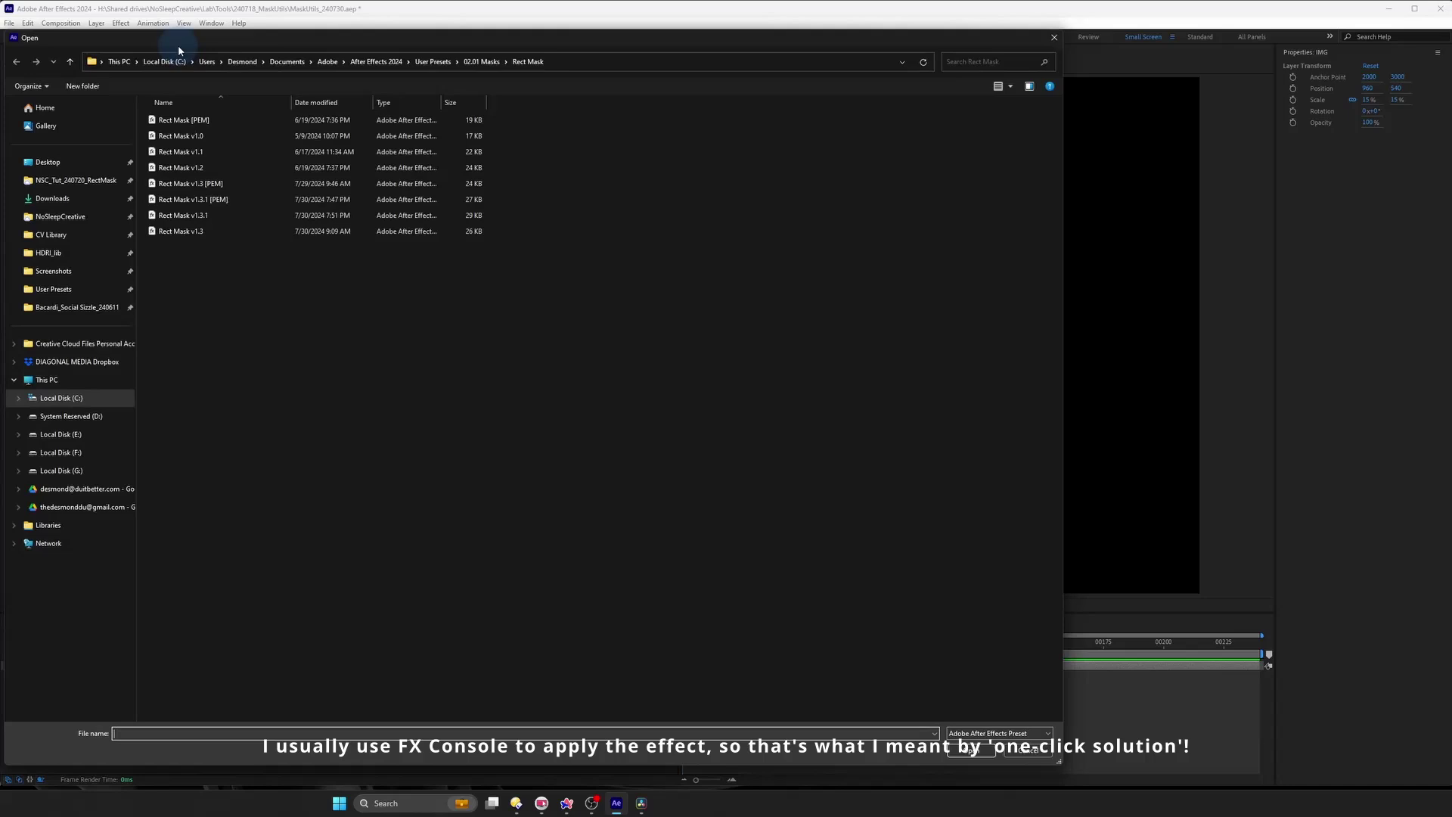
{"action": "left_click", "coordinate": [203, 219]}
{"action": "double_click", "coordinate": [203, 218]}
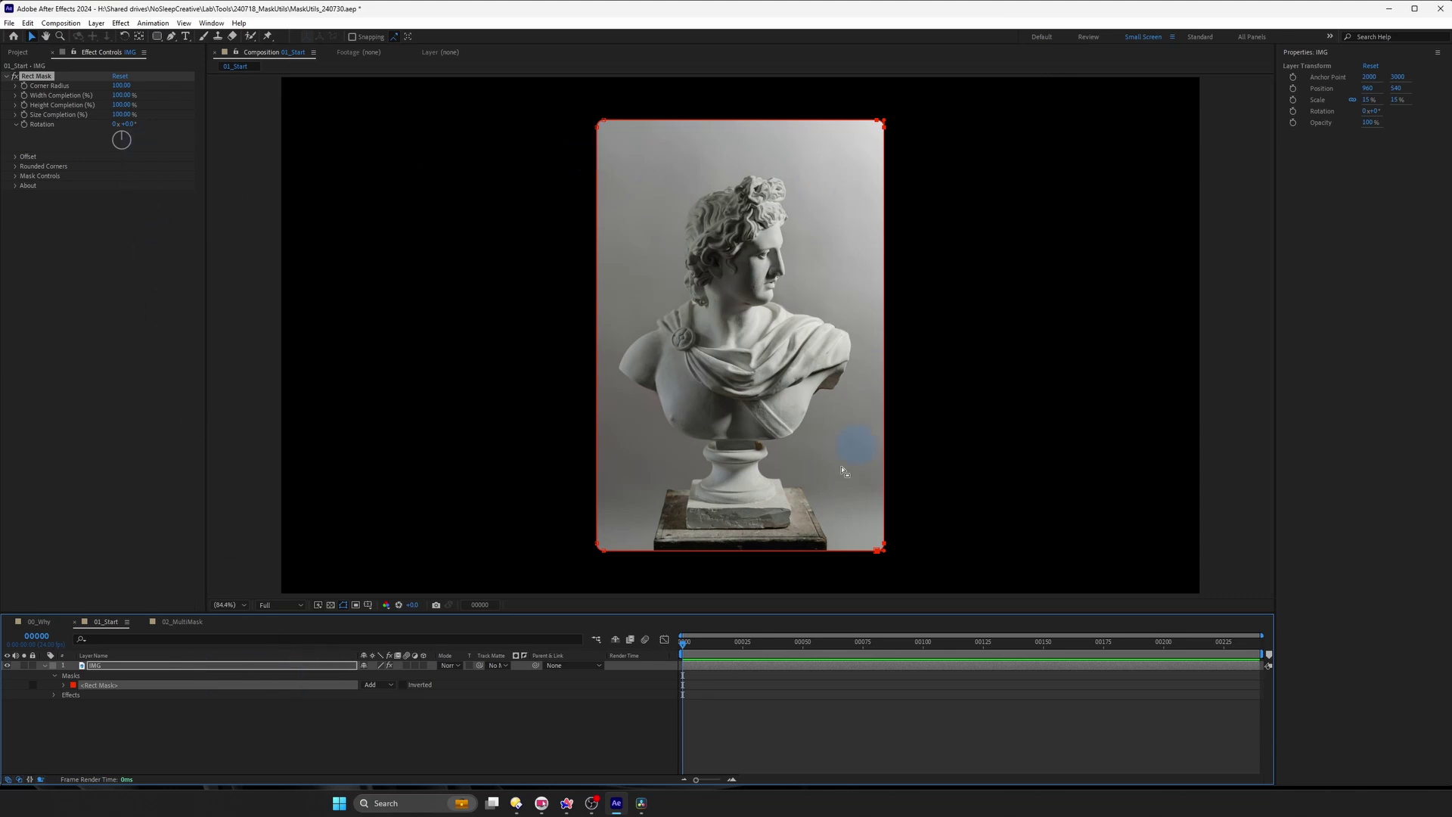
Step: Reset the Rect Mask effect after trying its Corner Radius, Rotation and Offset settings, and set Corner Radius to 780
{"action": "left_click", "coordinate": [99, 242]}
{"action": "left_click", "coordinate": [68, 80]}
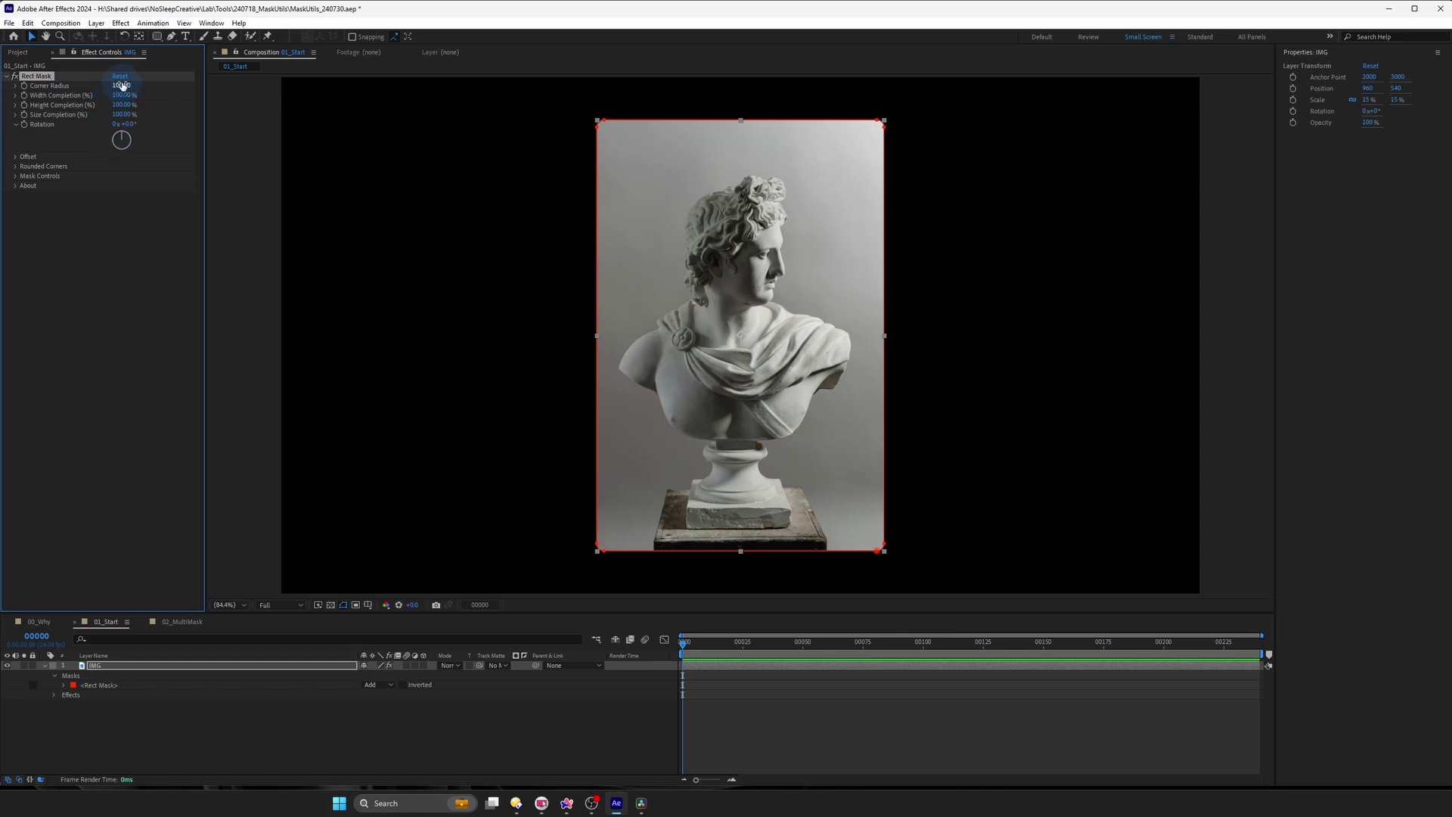
{"action": "left_click_drag", "start_coordinate": [121, 85], "coordinate": [89, 133]}
{"action": "left_click", "coordinate": [155, 98]}
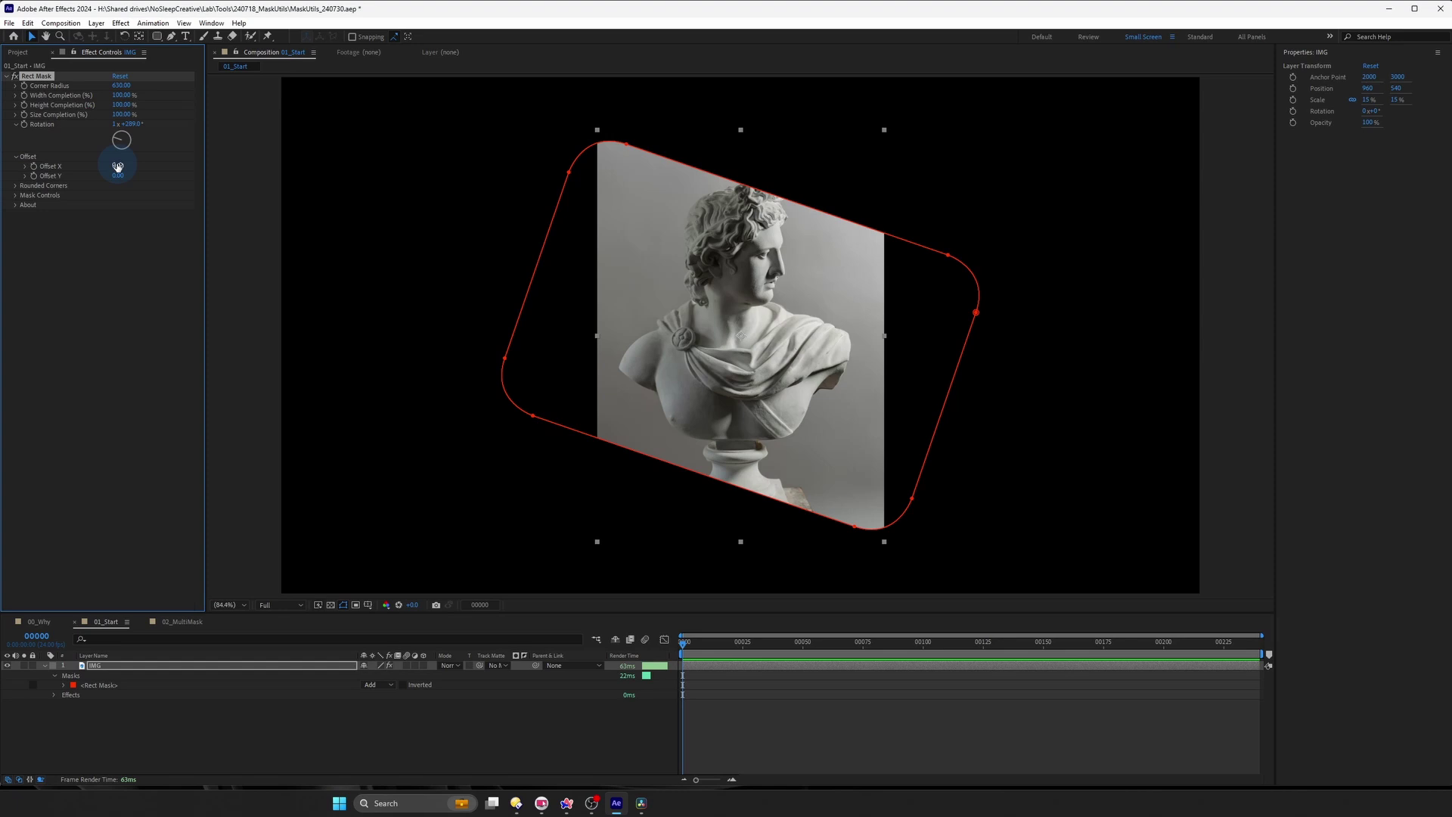
{"action": "left_click_drag", "start_coordinate": [118, 167], "coordinate": [160, 88]}
{"action": "left_click", "coordinate": [121, 78]}
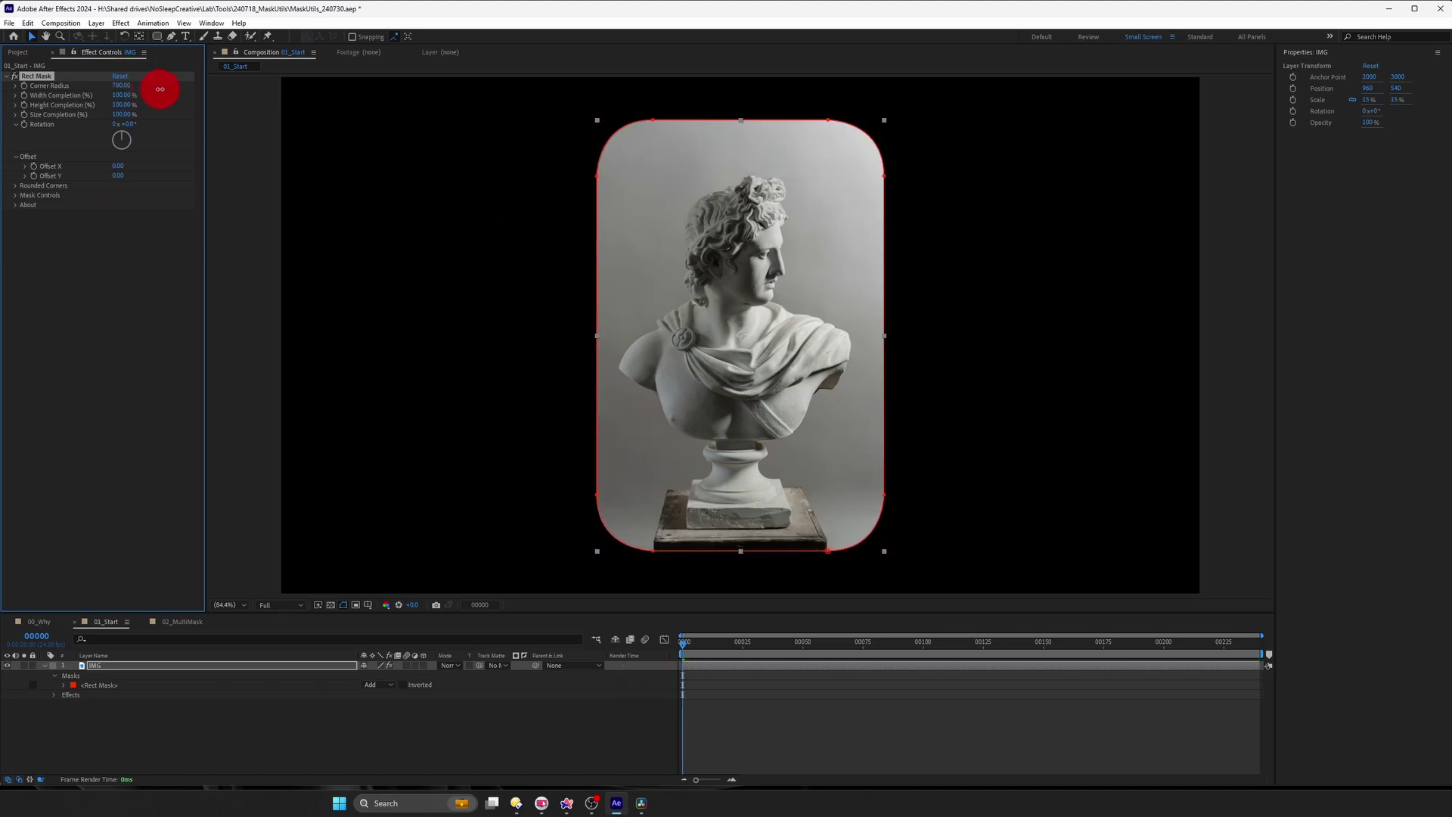
Step: Set the Rect Mask's Top Left Corner roundness to 0% and reduce its Bottom Right Corner roundness
{"action": "left_click", "coordinate": [16, 186]}
{"action": "left_click", "coordinate": [156, 181]}
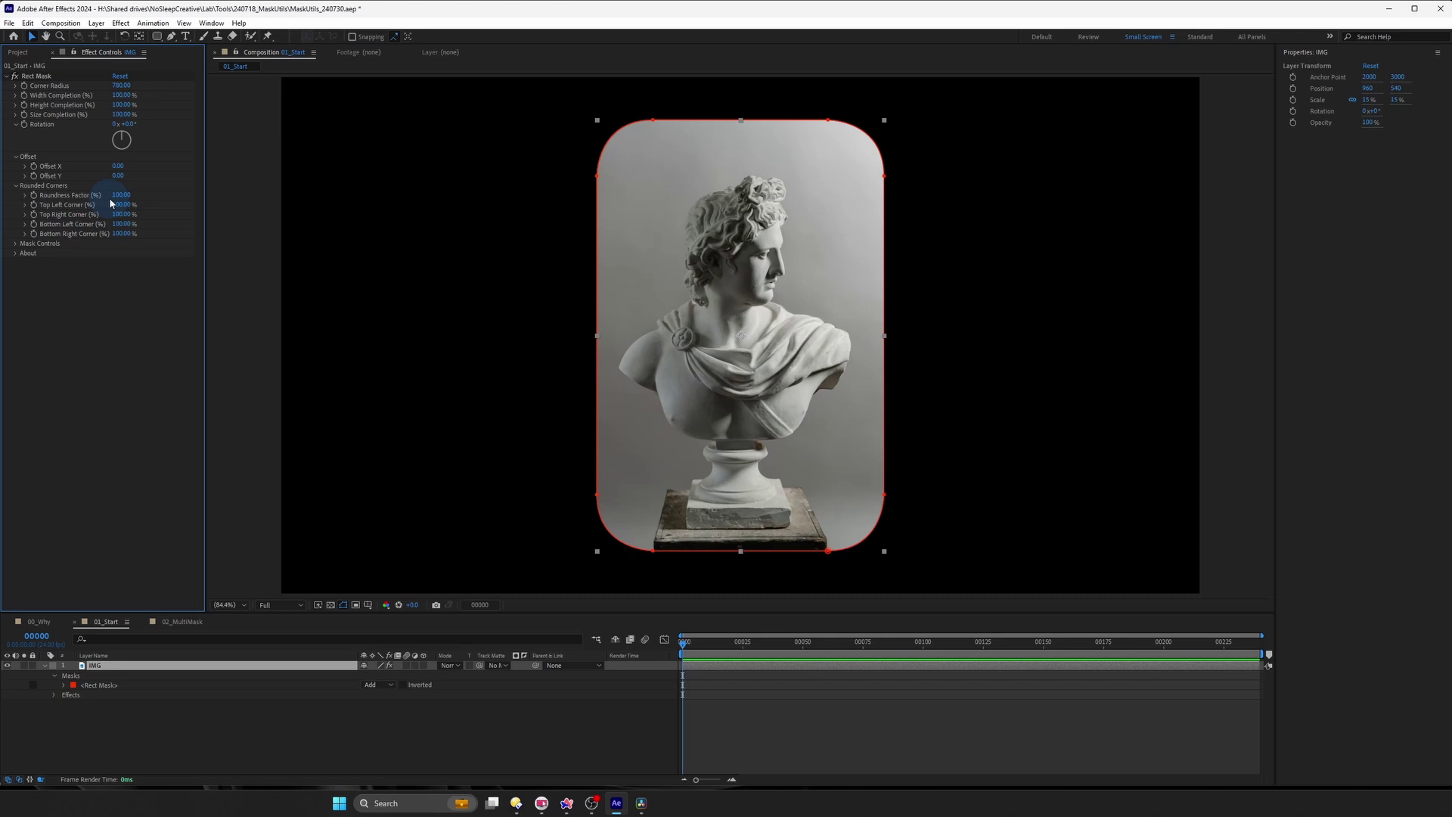
{"action": "mouse_move", "coordinate": [118, 195]}
{"action": "left_mouse_down"}
{"action": "mouse_move", "coordinate": [55, 201]}
{"action": "mouse_move", "coordinate": [163, 202]}
{"action": "mouse_move", "coordinate": [38, 195]}
{"action": "mouse_move", "coordinate": [179, 191]}
{"action": "mouse_move", "coordinate": [32, 205]}
{"action": "mouse_move", "coordinate": [217, 201]}
{"action": "mouse_move", "coordinate": [113, 205]}
{"action": "left_mouse_up"}
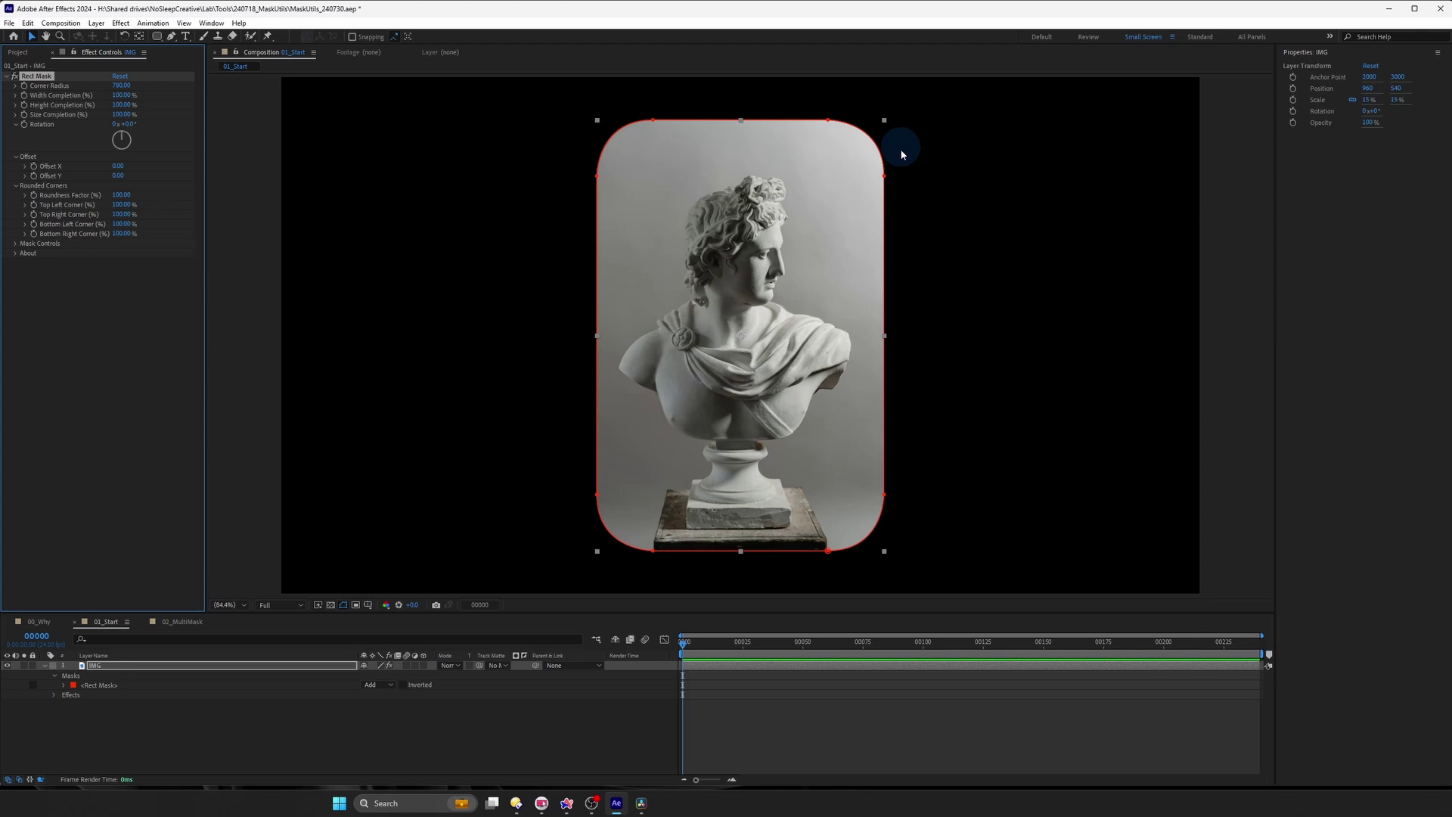
{"action": "left_click_drag", "start_coordinate": [134, 209], "coordinate": [83, 208]}
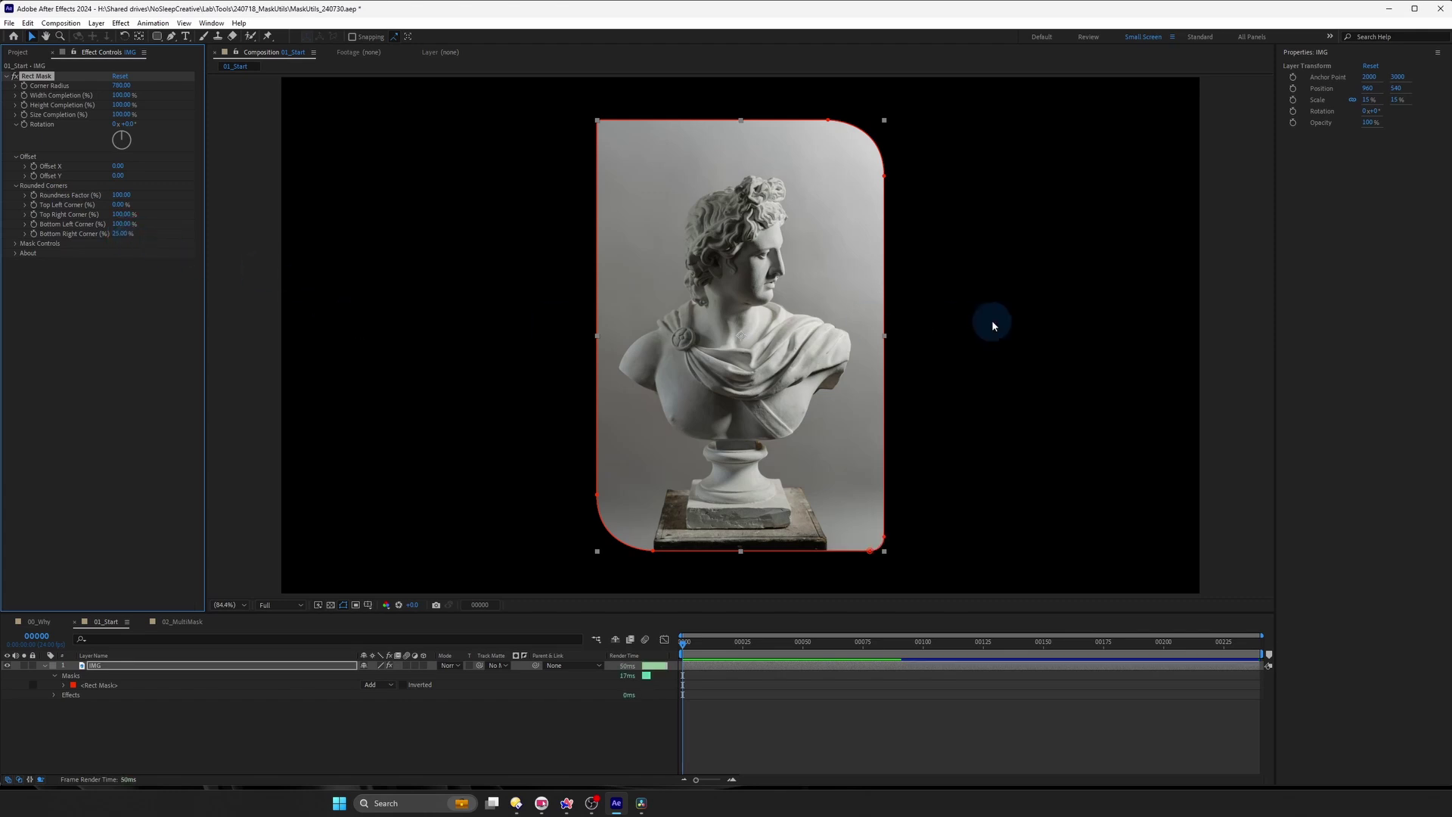
{"action": "left_click", "coordinate": [995, 322]}
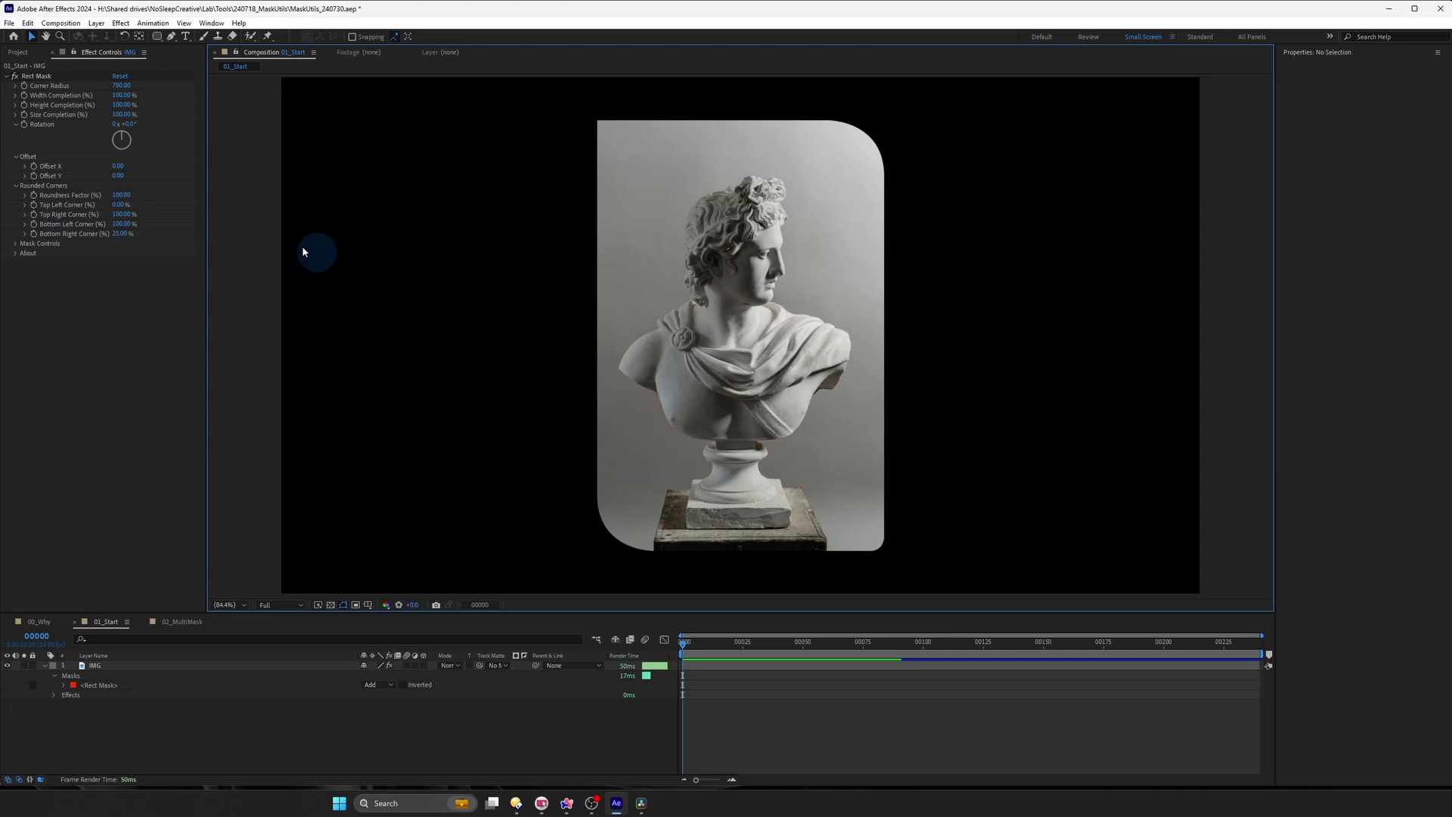
Step: Set the Rect Mask's Mask Feather X to 50 and try out its Mask Opacity and Mask Expansion controls
{"action": "left_click", "coordinate": [16, 243]}
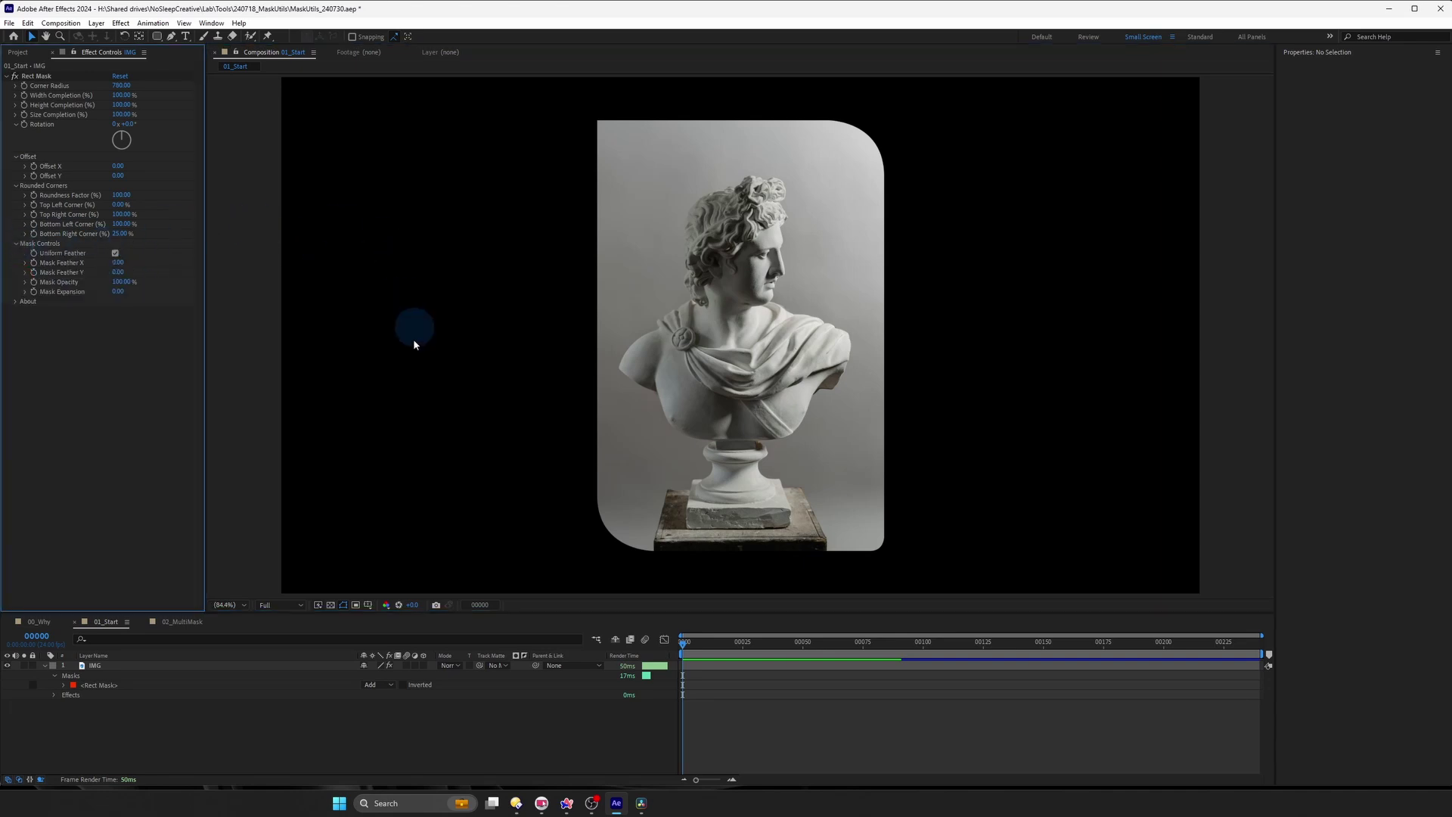
{"action": "left_click", "coordinate": [54, 322]}
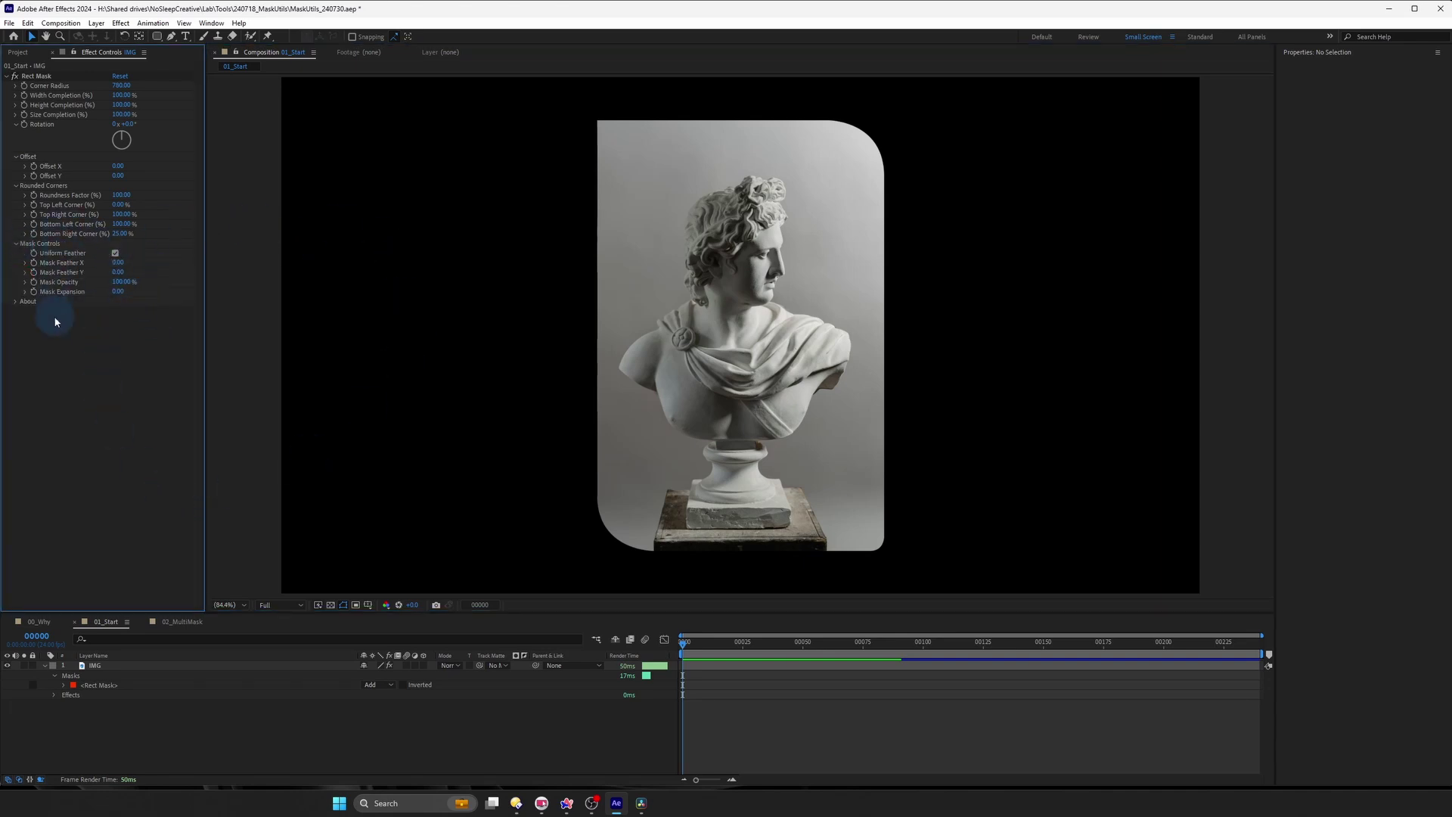
{"action": "left_click", "coordinate": [136, 309]}
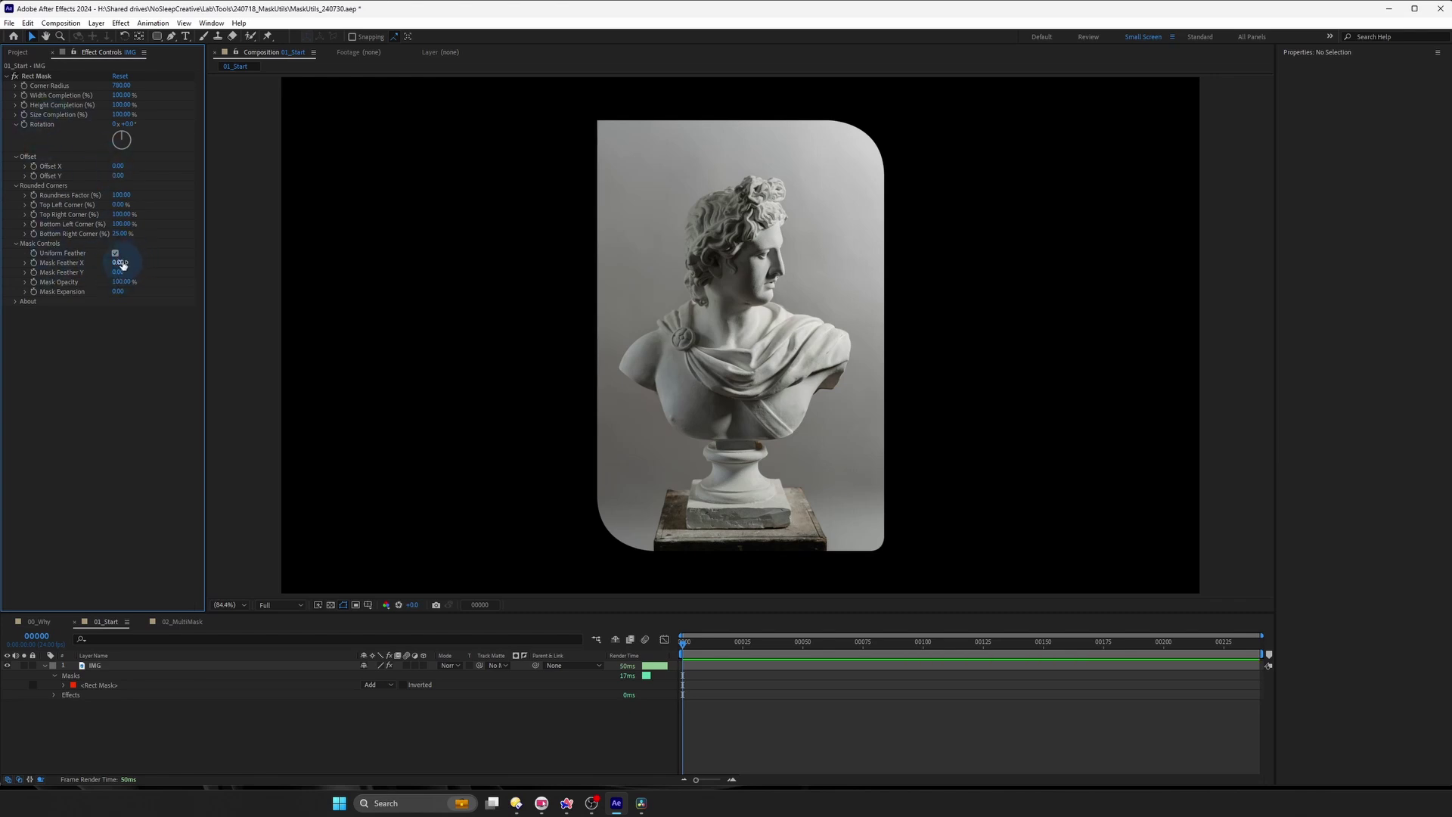
{"action": "key", "text": "Return"}
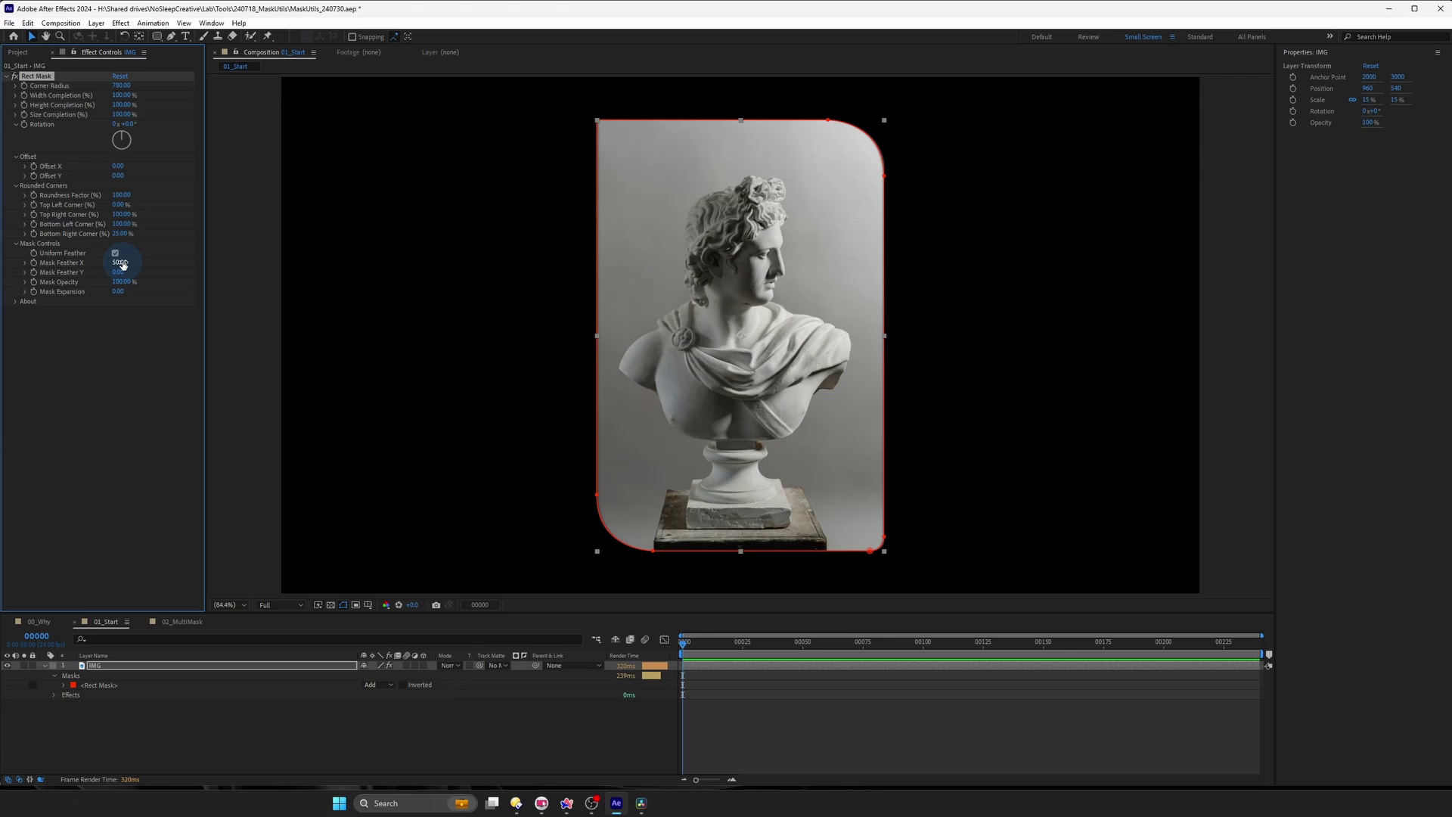
{"action": "left_click", "coordinate": [360, 293]}
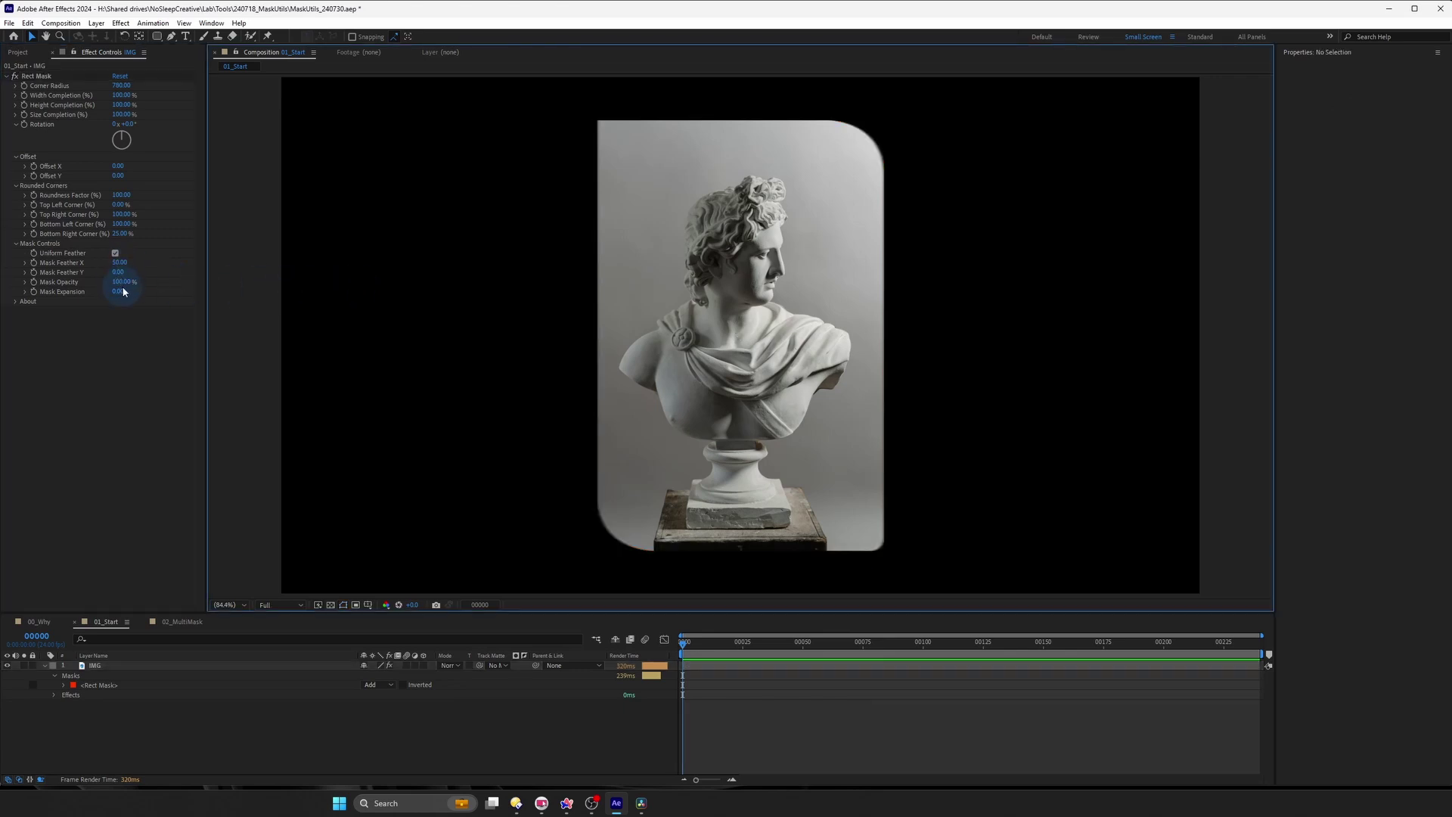
{"action": "left_click_drag", "start_coordinate": [119, 282], "coordinate": [295, 275]}
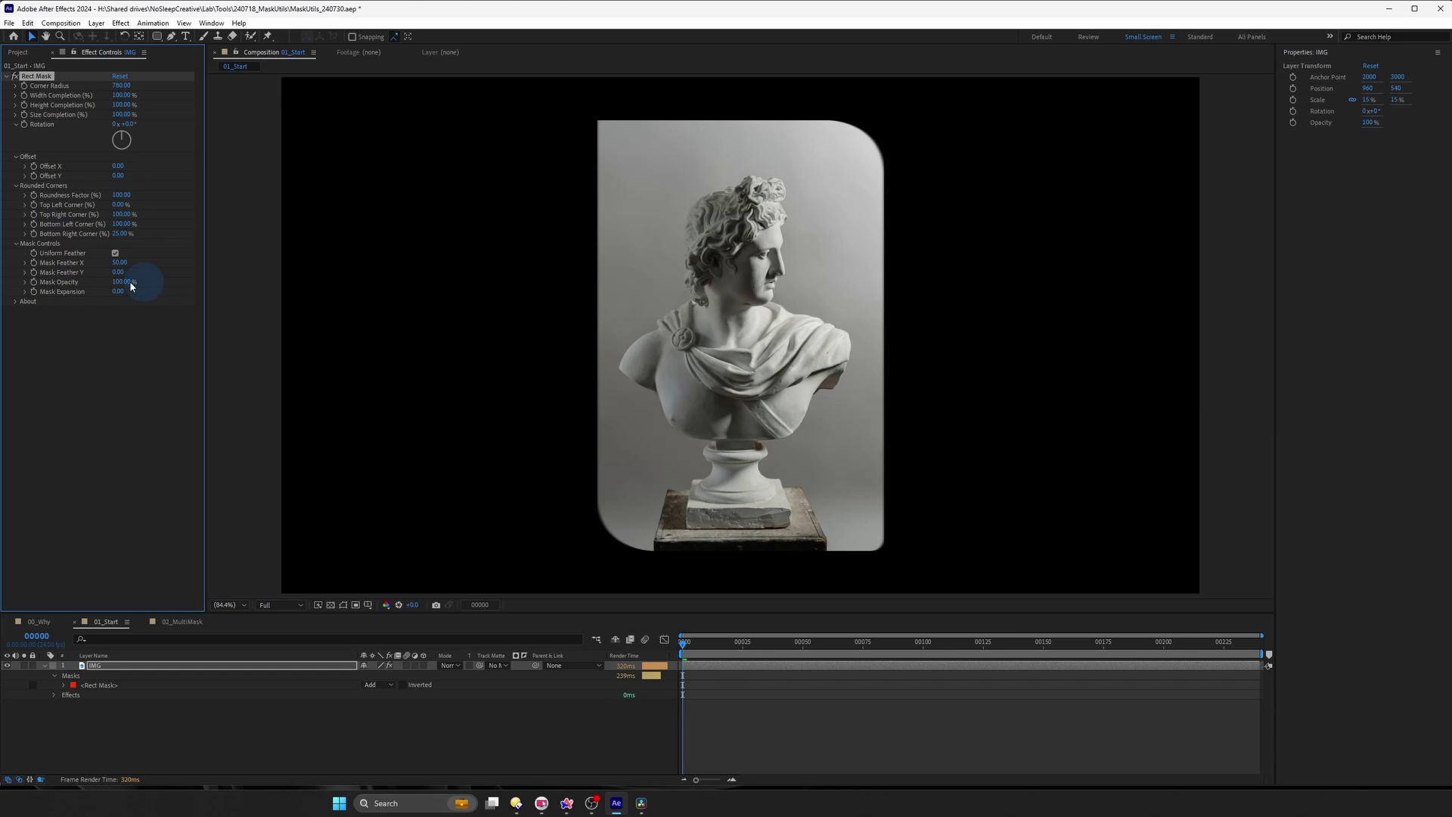
{"action": "left_click_drag", "start_coordinate": [118, 291], "coordinate": [6, 292]}
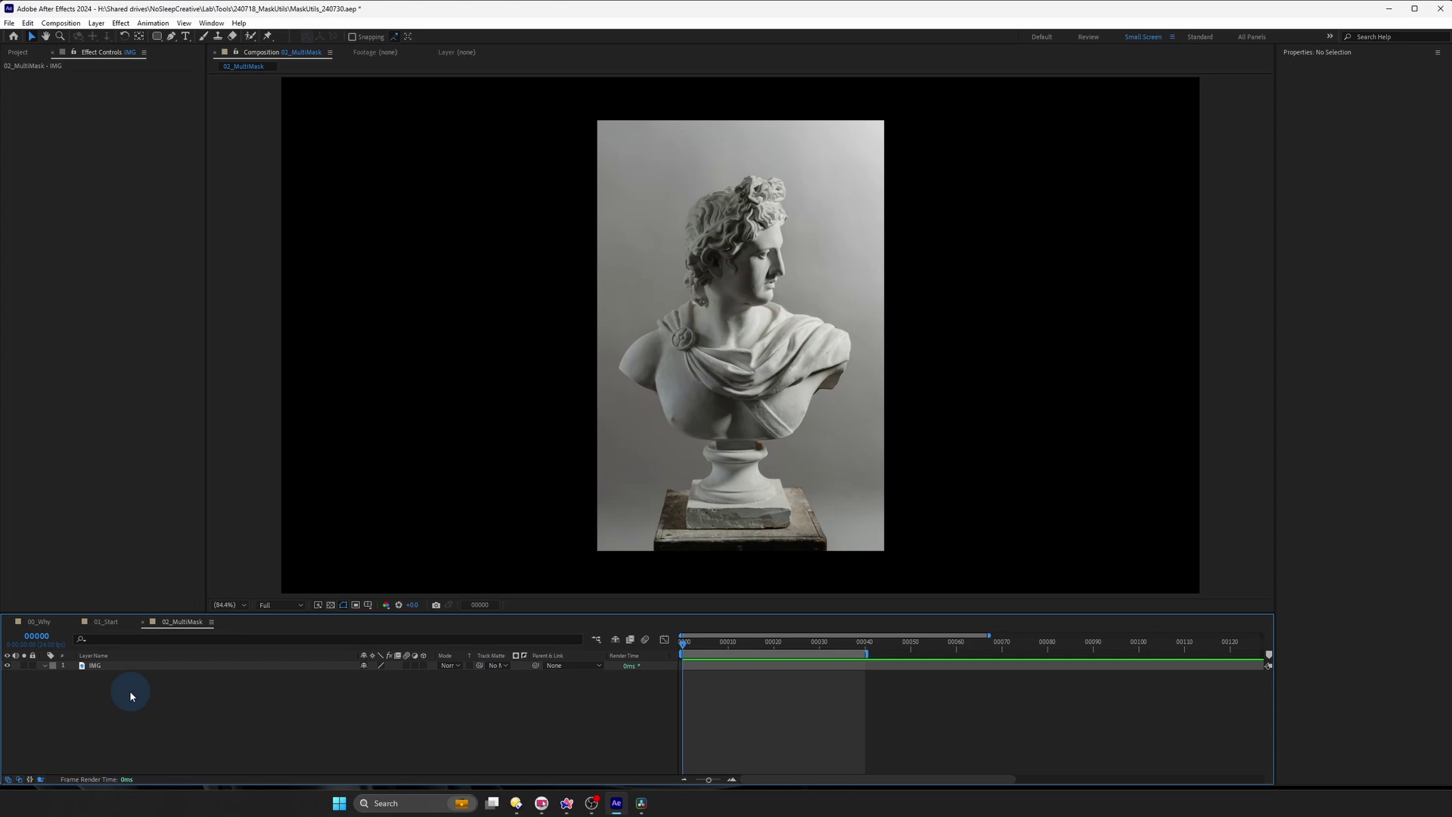
Step: Apply the recently used Rect Mask v1.3.1 preset to the IMG layer in the 02_MultiMask composition
{"action": "left_click", "coordinate": [123, 665]}
{"action": "left_click", "coordinate": [153, 23]}
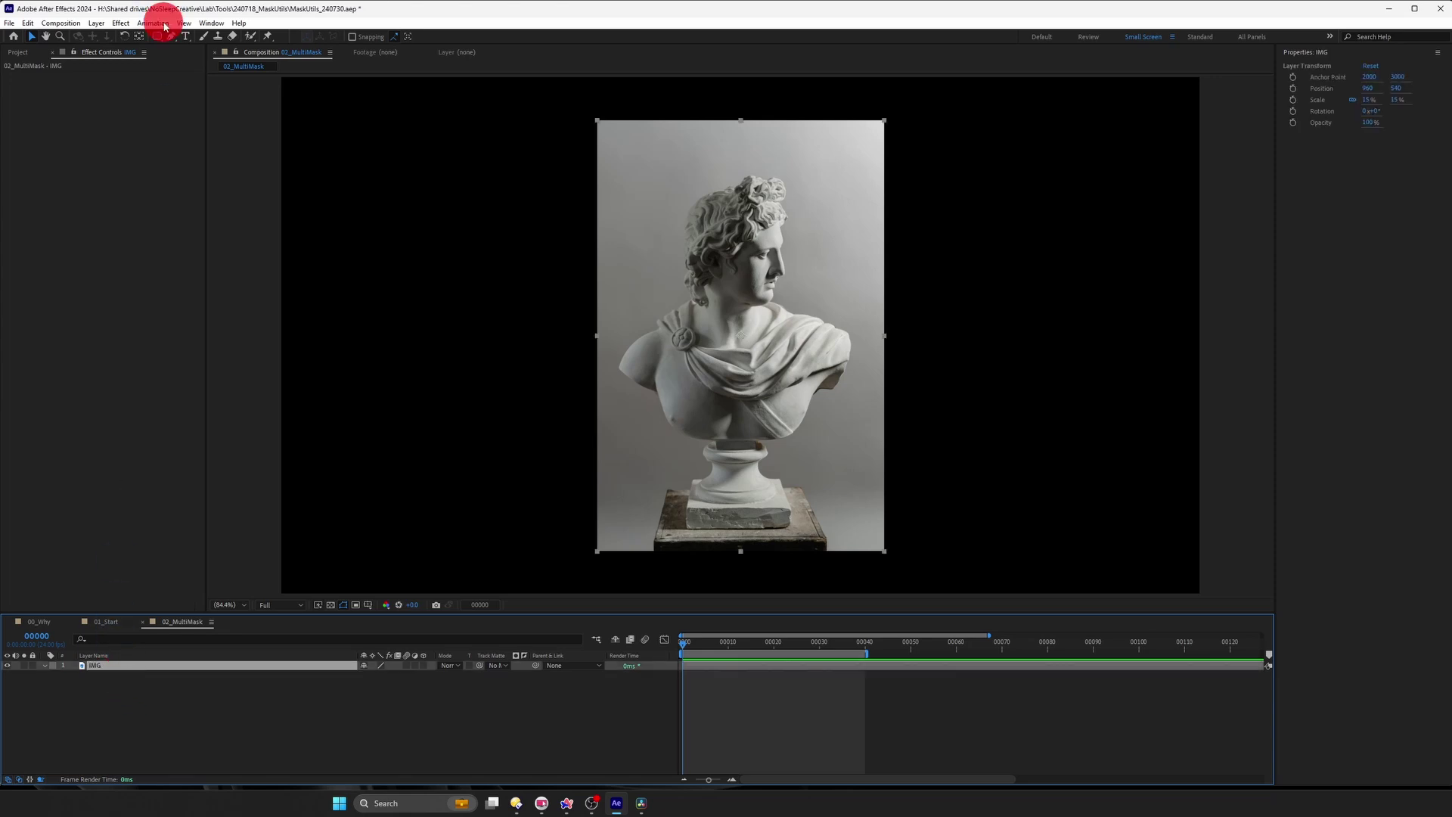
{"action": "mouse_move", "coordinate": [291, 63]}
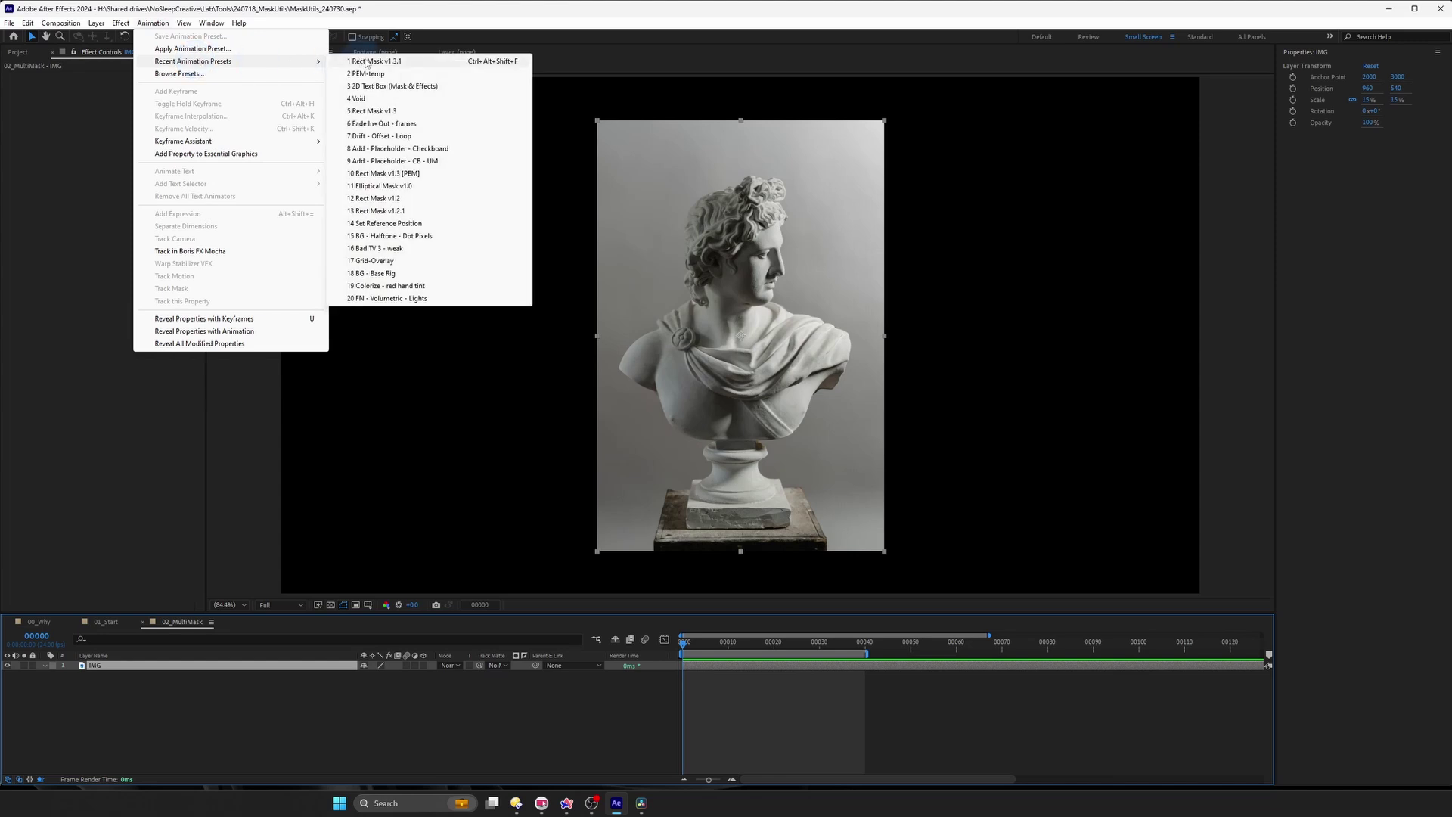
{"action": "left_click", "coordinate": [397, 60]}
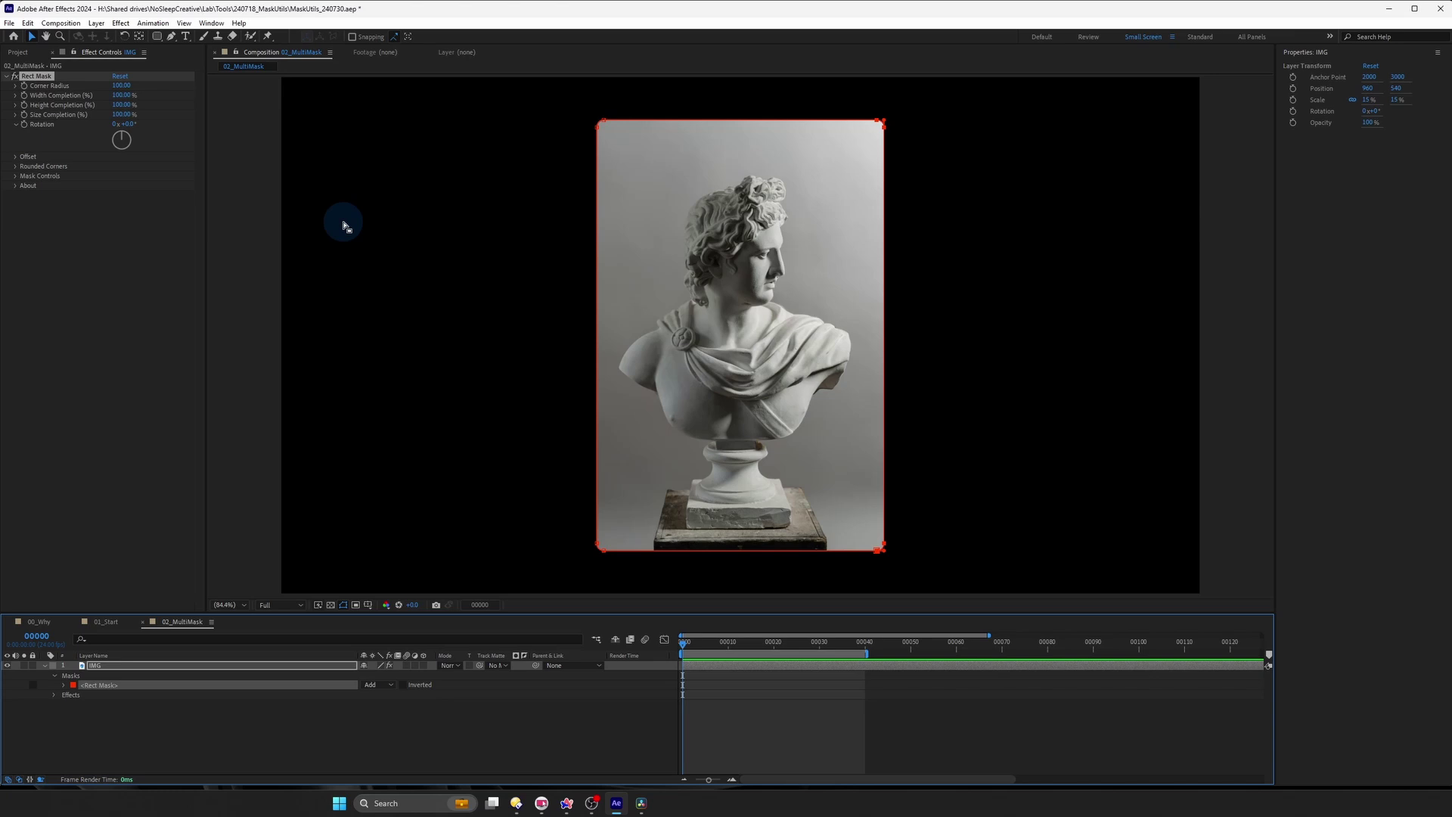
Step: Add a second Rect Mask to the same statue image layer by reapplying the last animation preset
{"action": "left_click", "coordinate": [134, 707]}
{"action": "left_click", "coordinate": [133, 656]}
{"action": "left_click", "coordinate": [133, 666]}
{"action": "key", "text": "ctrl+alt+shift+f"}
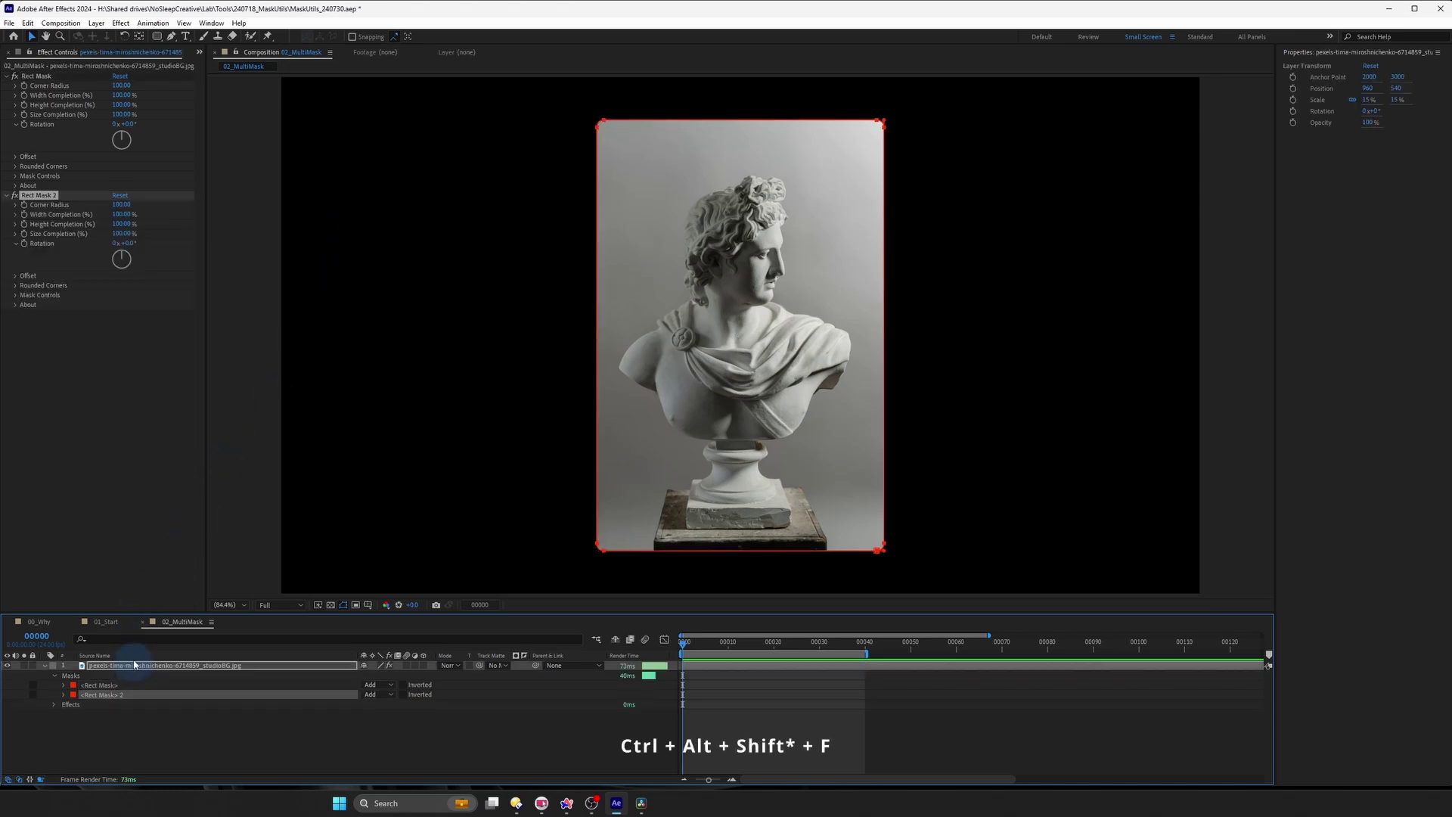
Step: Show layer names instead of source names and compare the second mask's name with the Rect Mask 2 effect's name
{"action": "left_click", "coordinate": [133, 656]}
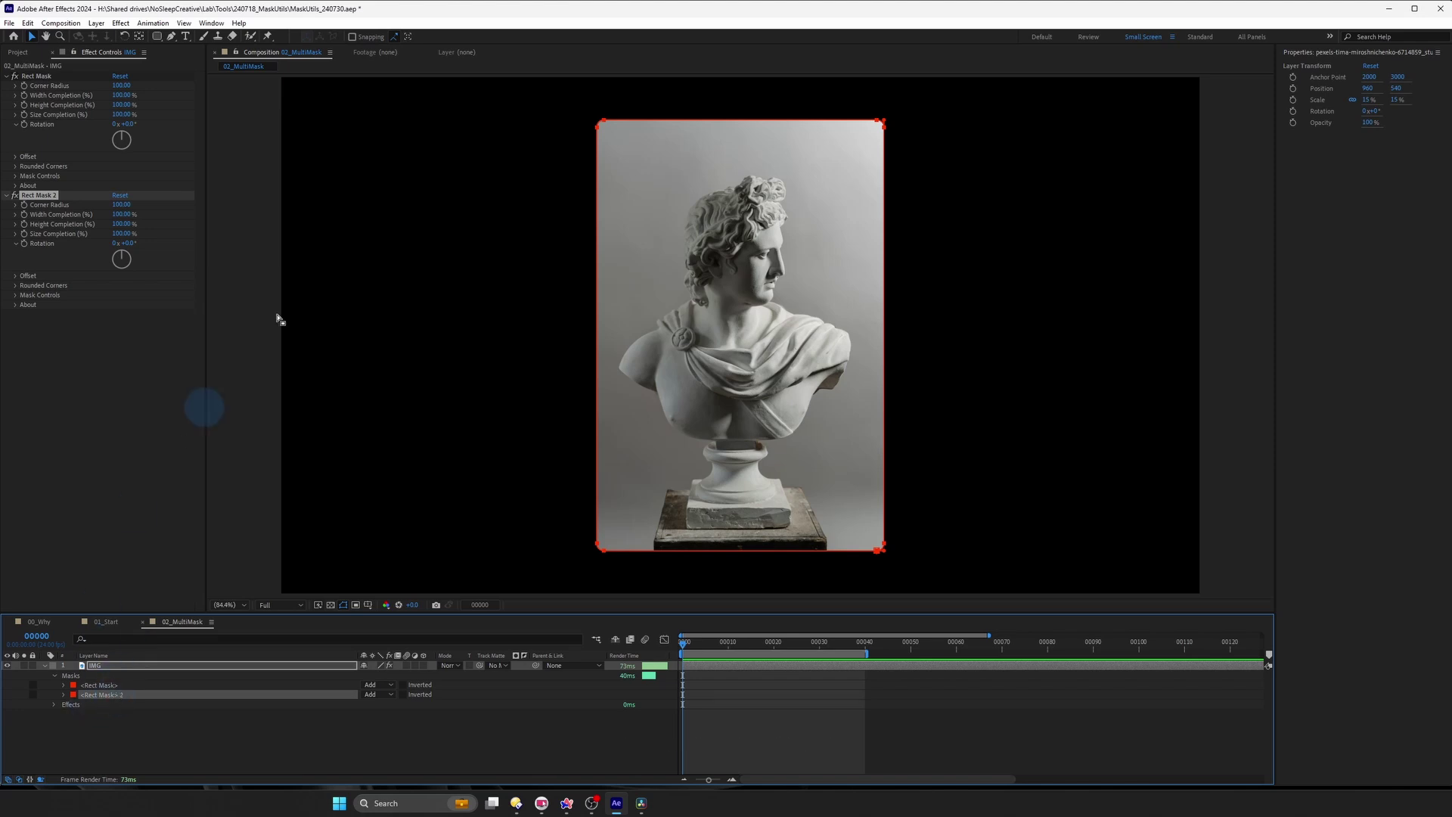
{"action": "left_click", "coordinate": [114, 747]}
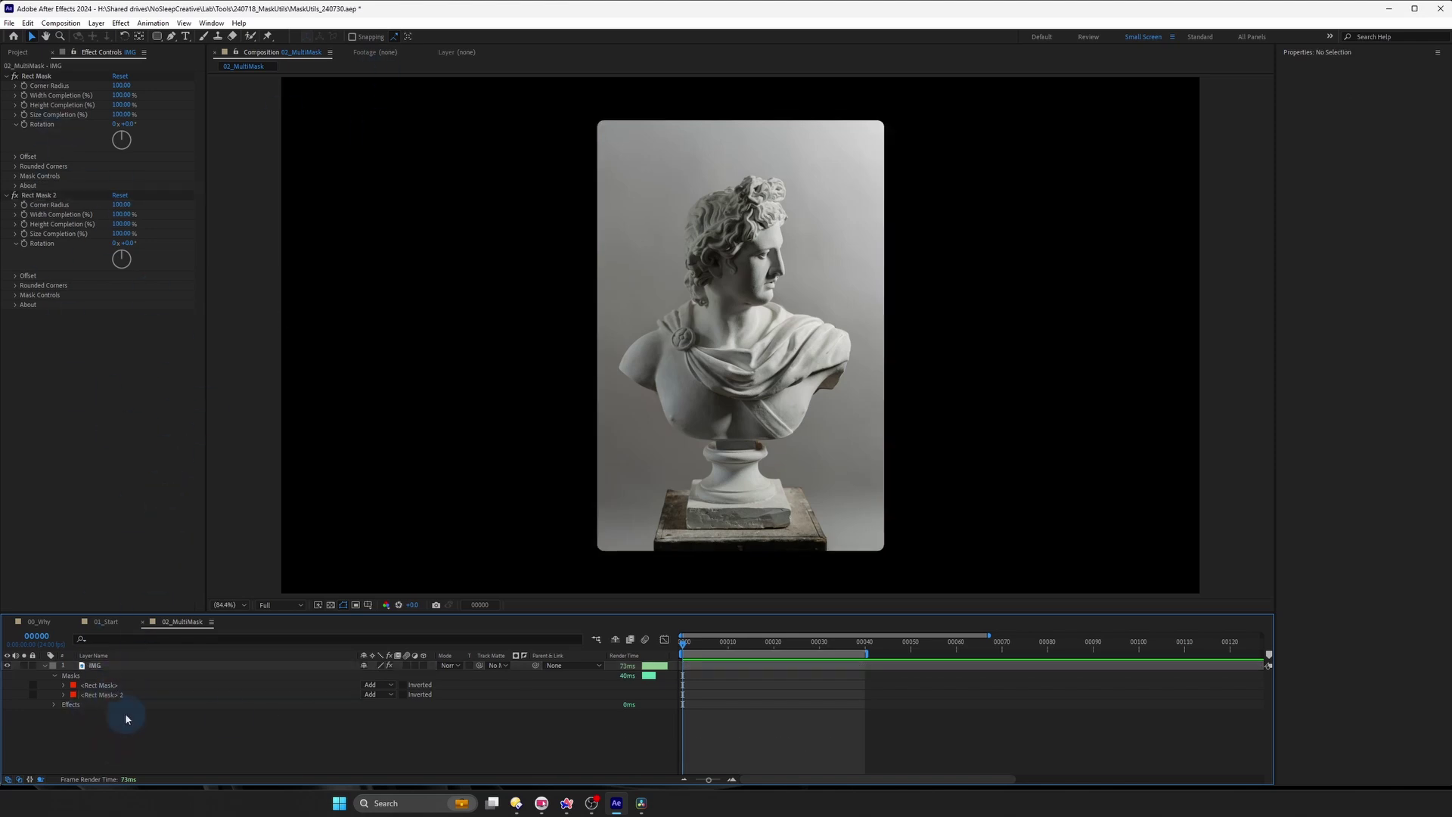
{"action": "left_click", "coordinate": [117, 686]}
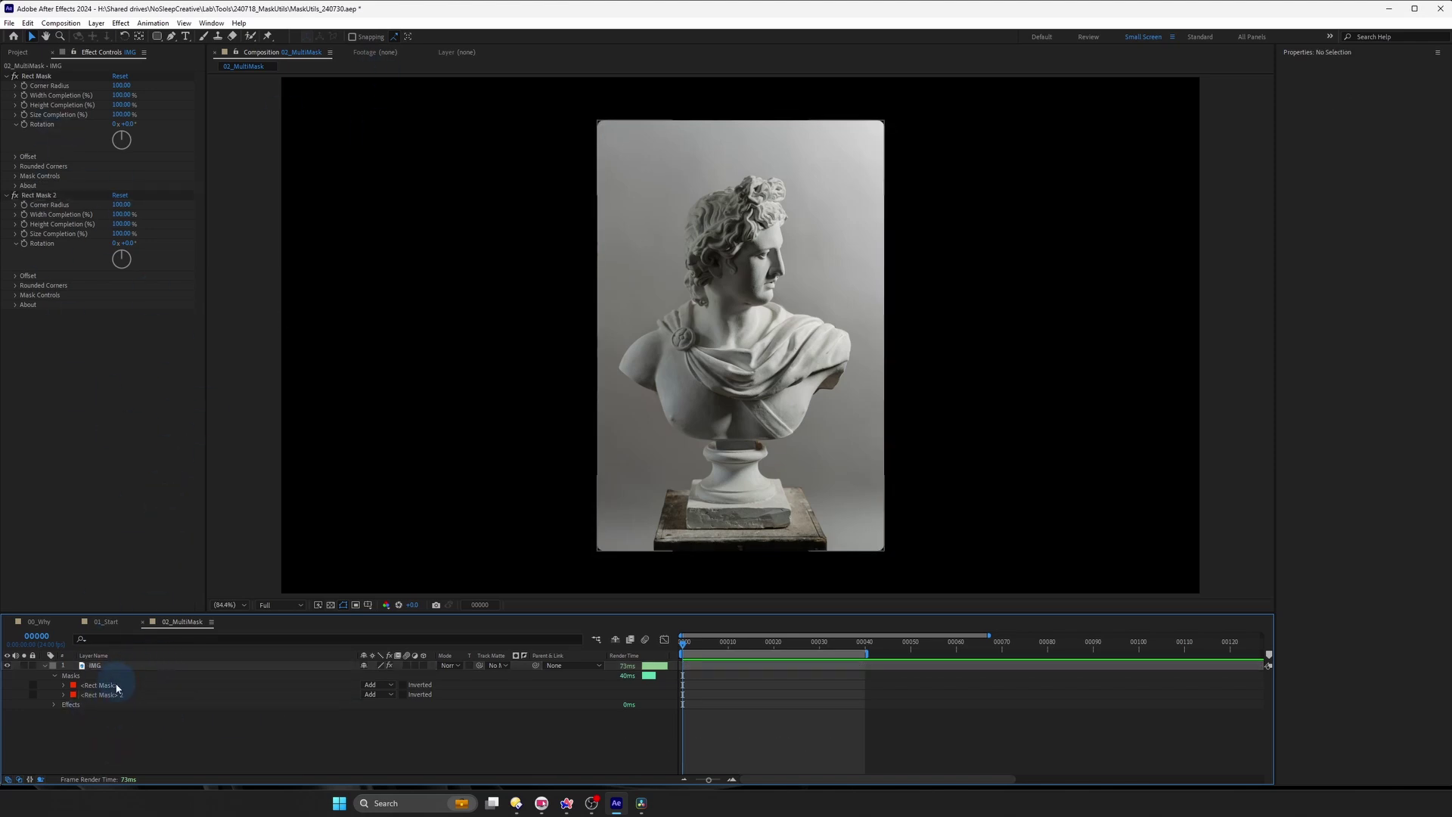
{"action": "left_click", "coordinate": [118, 695]}
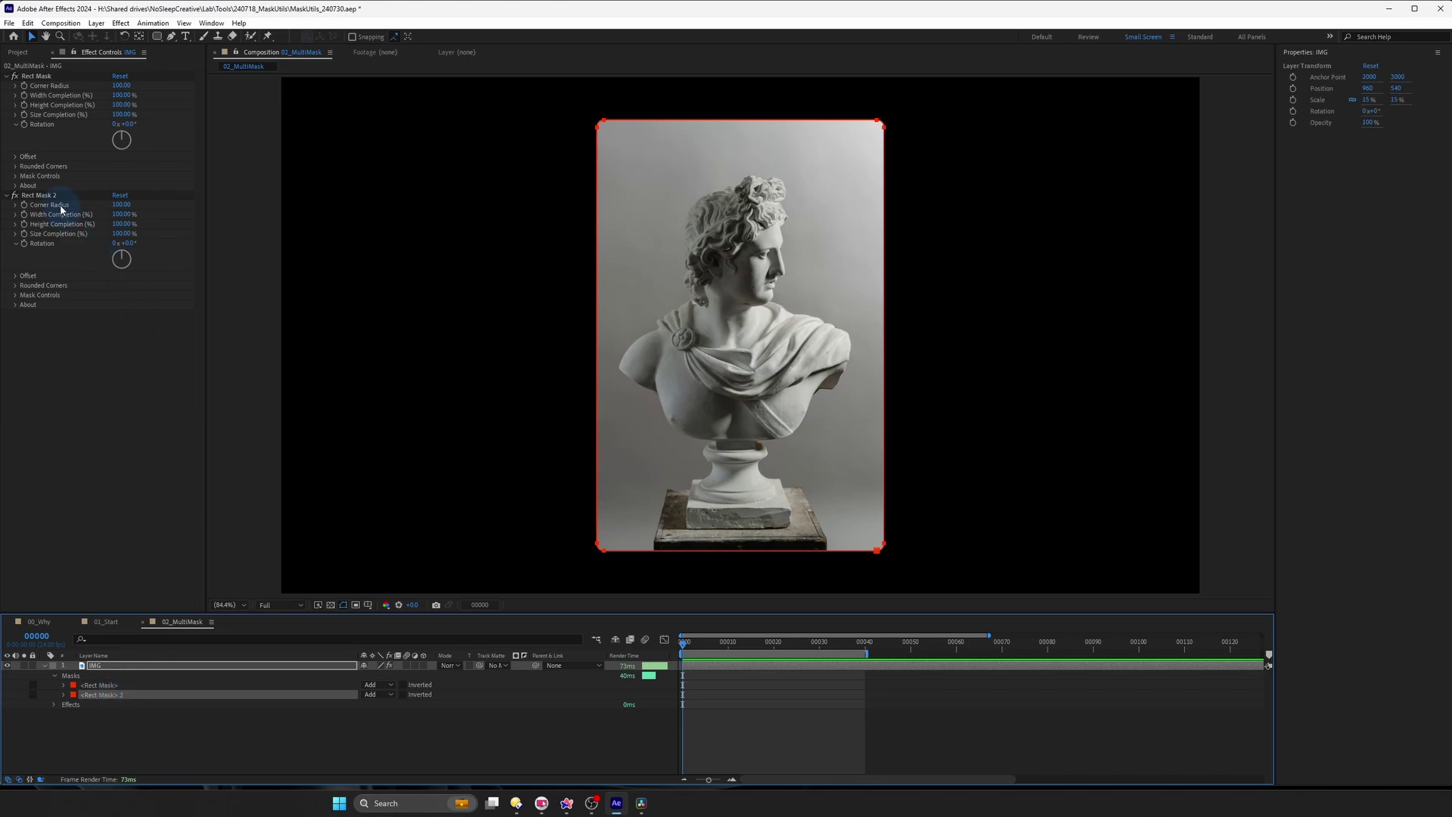
{"action": "left_click", "coordinate": [46, 194]}
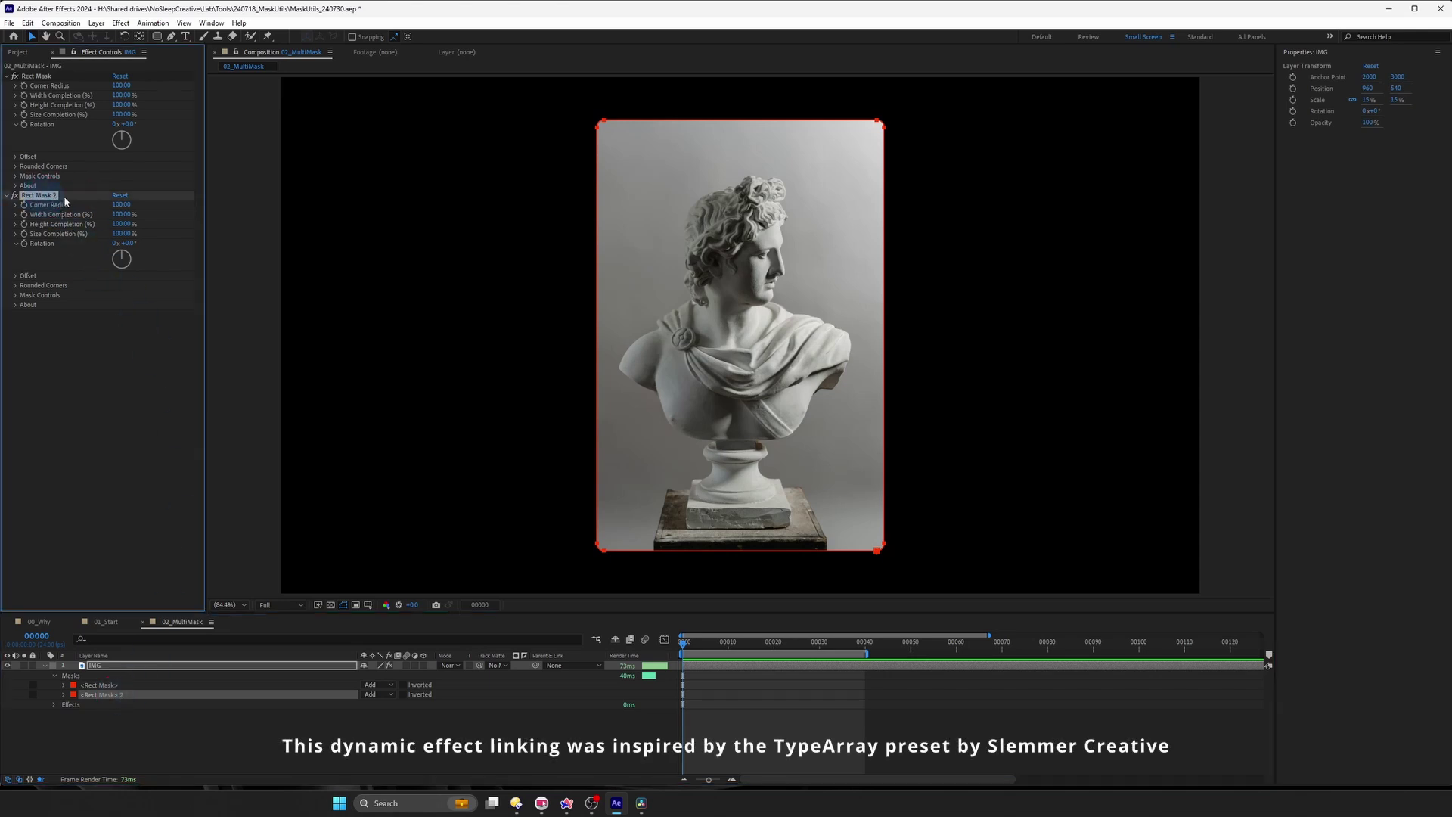
Step: Rename the second mask to <Rect Mask 2> so it matches the name of its effect
{"action": "left_click", "coordinate": [123, 695]}
{"action": "key", "text": "Return"}
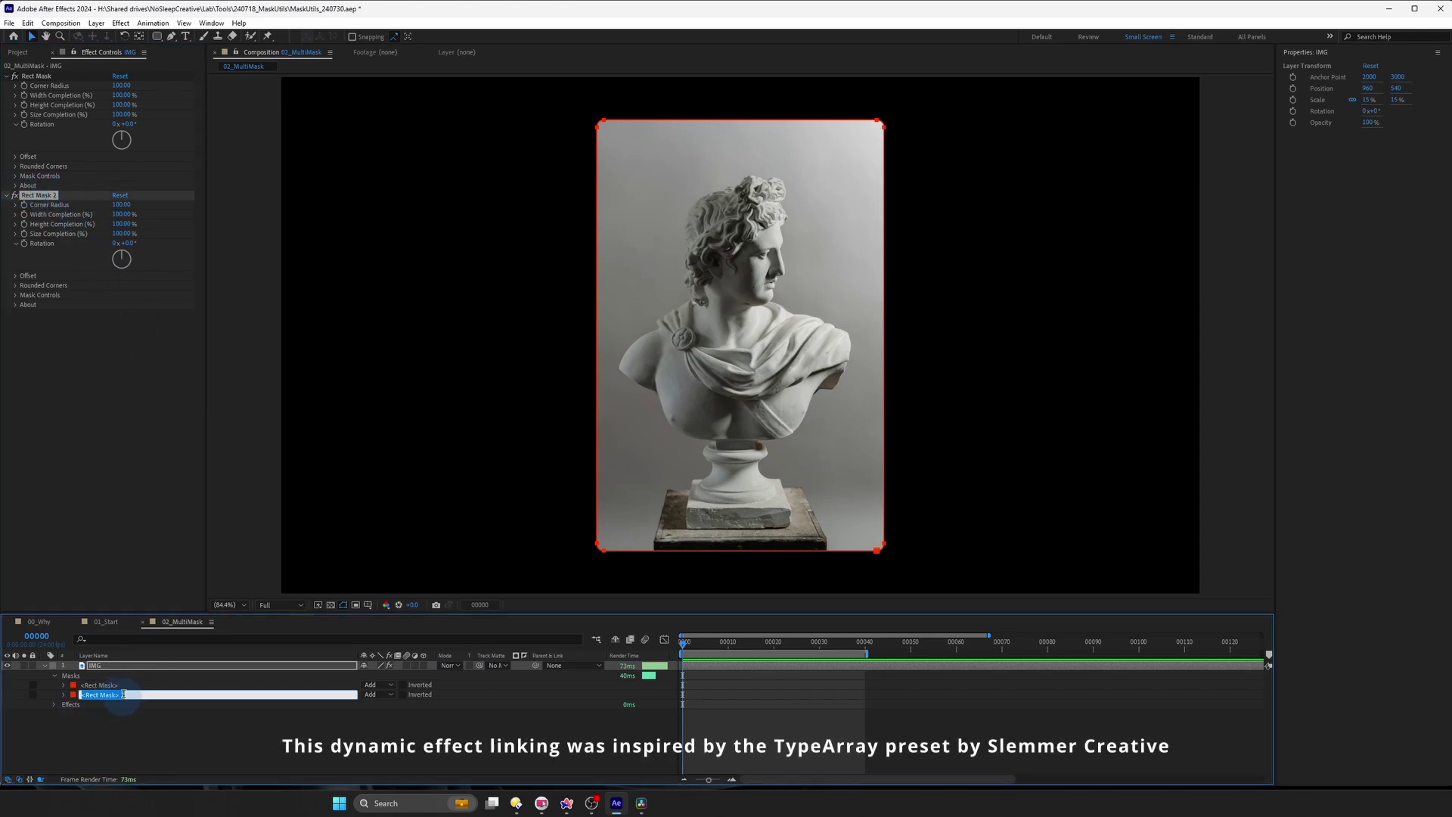
{"action": "left_click", "coordinate": [123, 694]}
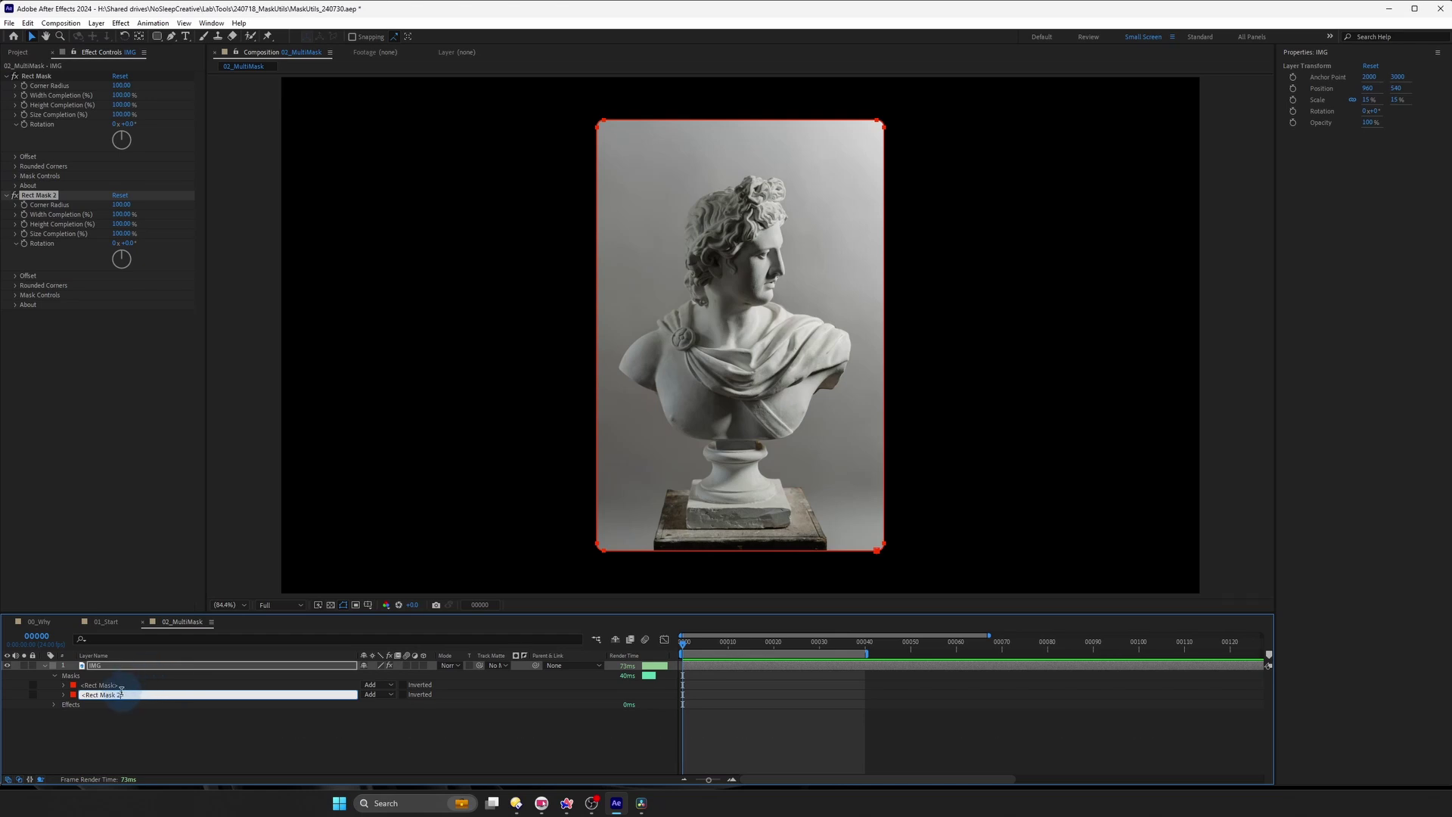
{"action": "left_click", "coordinate": [127, 720]}
{"action": "left_click", "coordinate": [120, 695]}
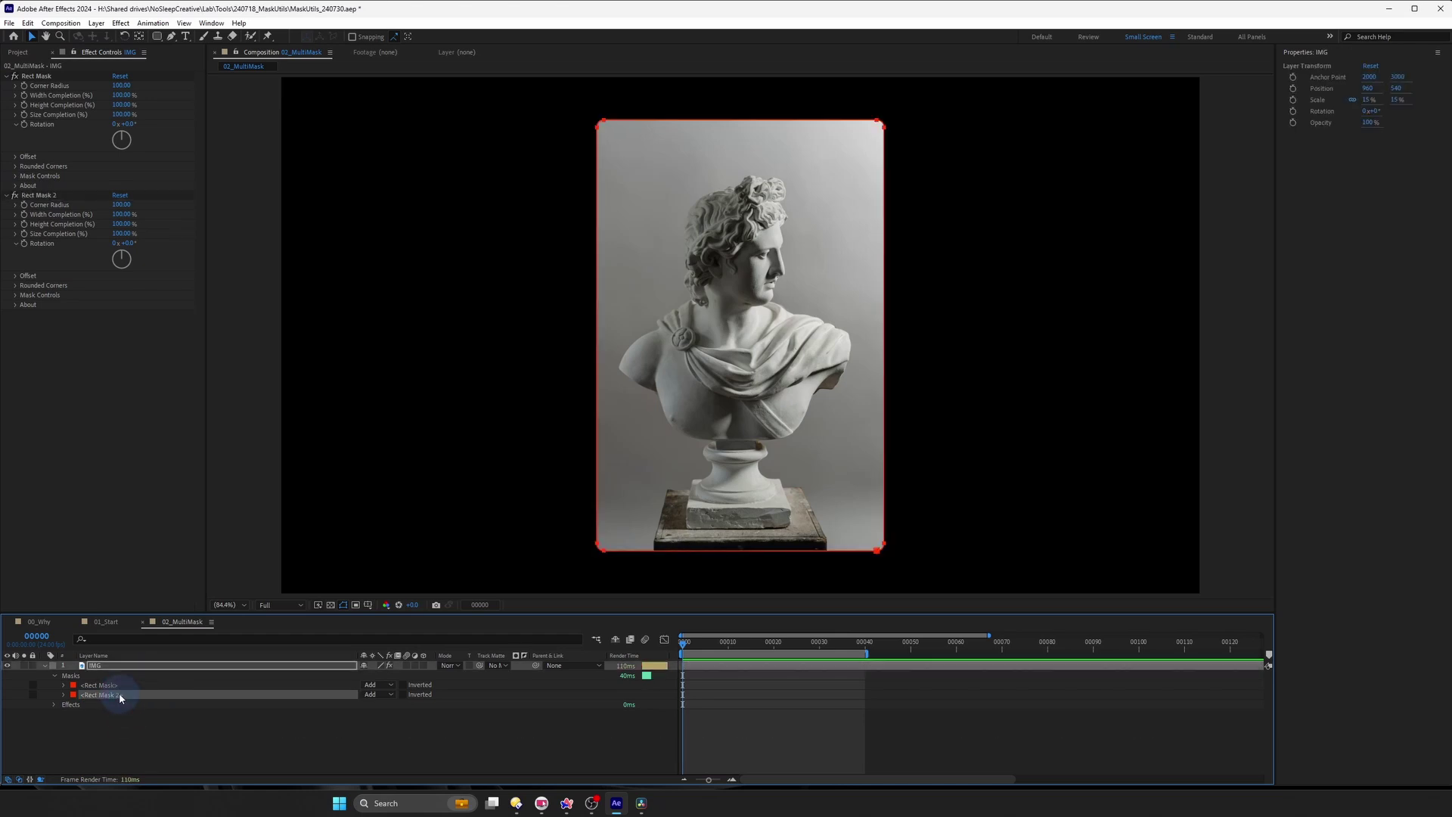
Step: Change the <Rect Mask 2> mask's outline color to green
{"action": "left_click", "coordinate": [73, 694]}
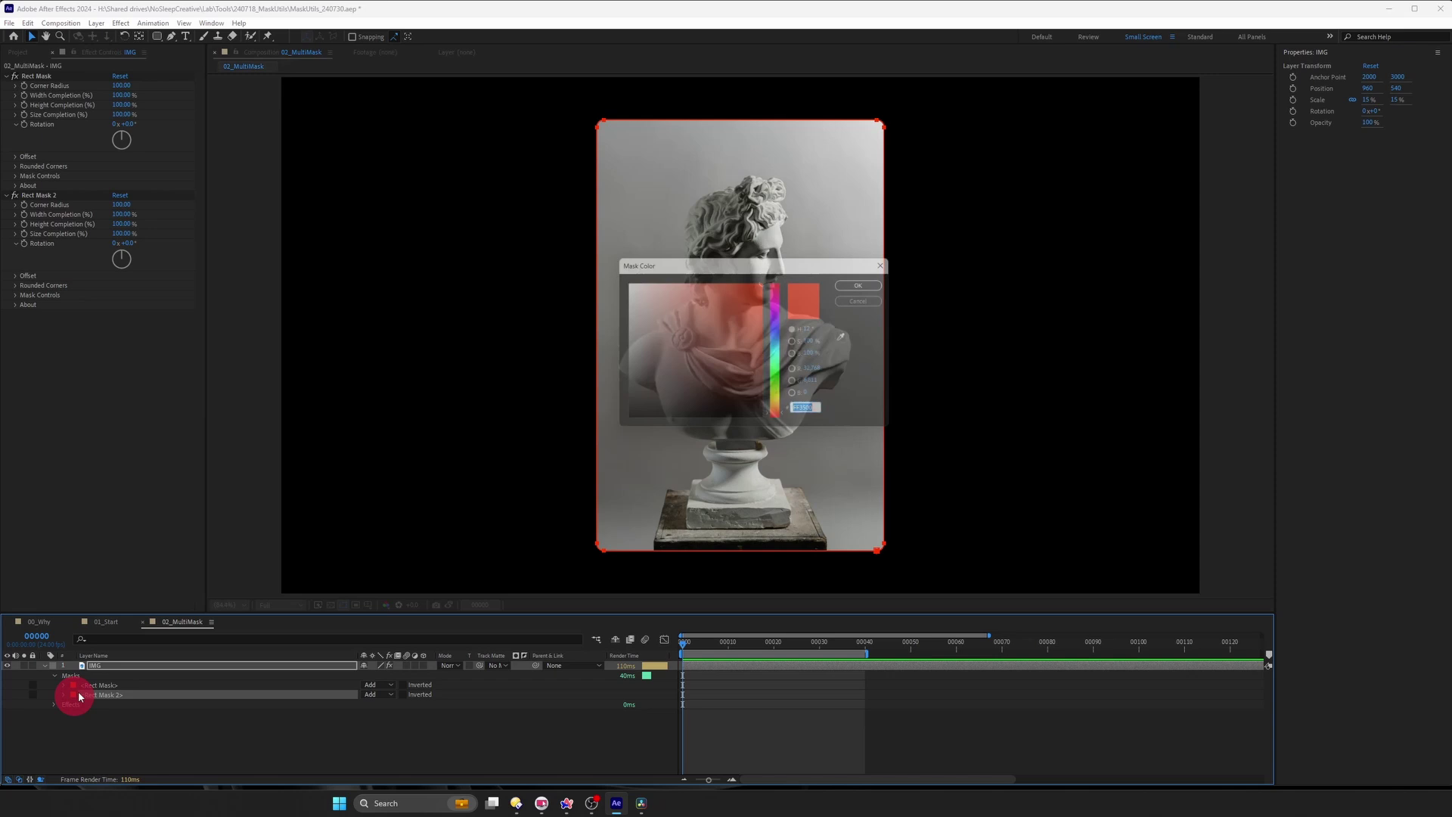
{"action": "left_click", "coordinate": [780, 389]}
{"action": "left_click", "coordinate": [870, 281]}
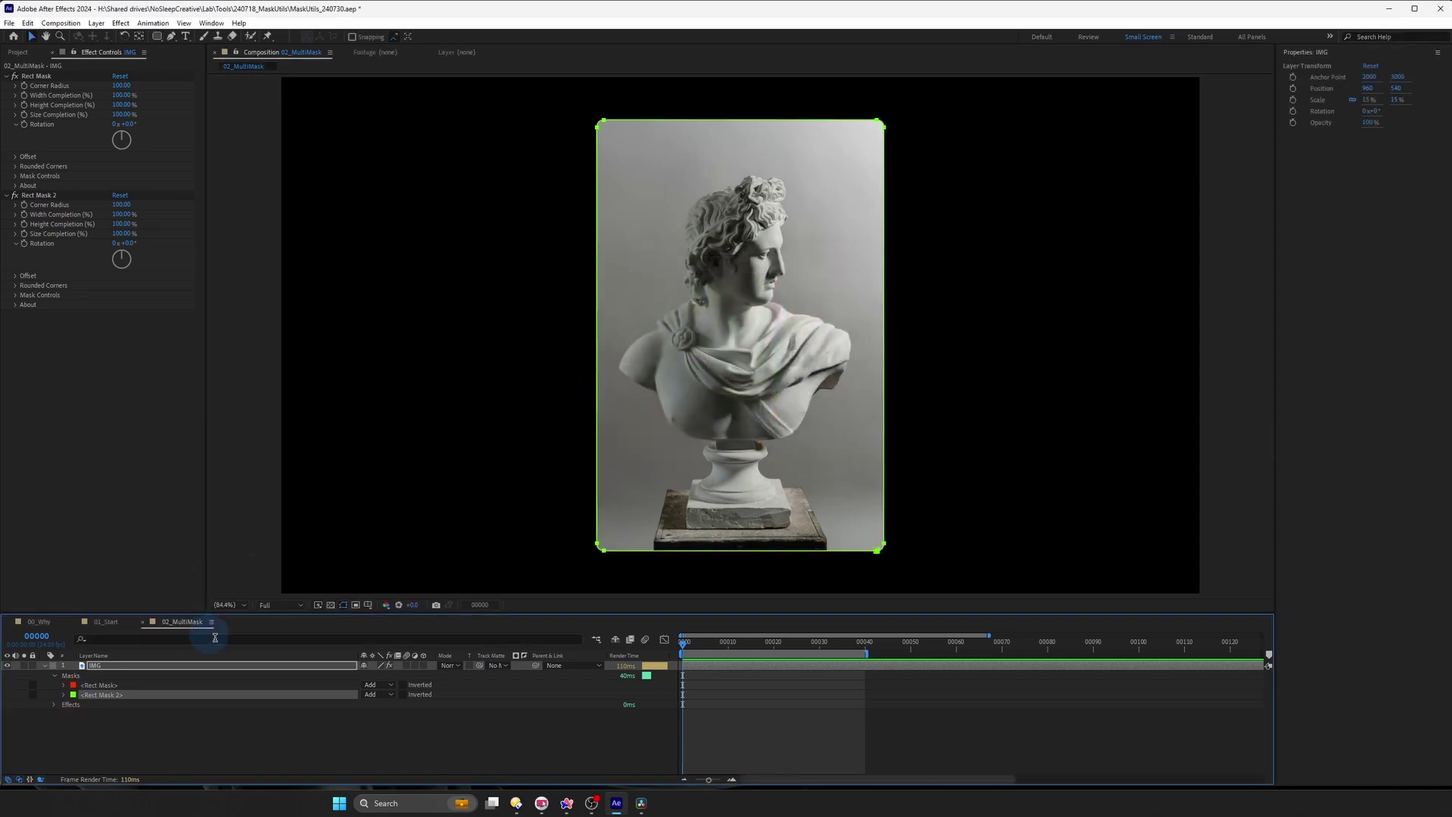
Step: Reduce the Rect Mask 2 effect's Size Completion to 66%
{"action": "left_click", "coordinate": [250, 714]}
{"action": "left_click", "coordinate": [244, 691]}
{"action": "left_click", "coordinate": [46, 195]}
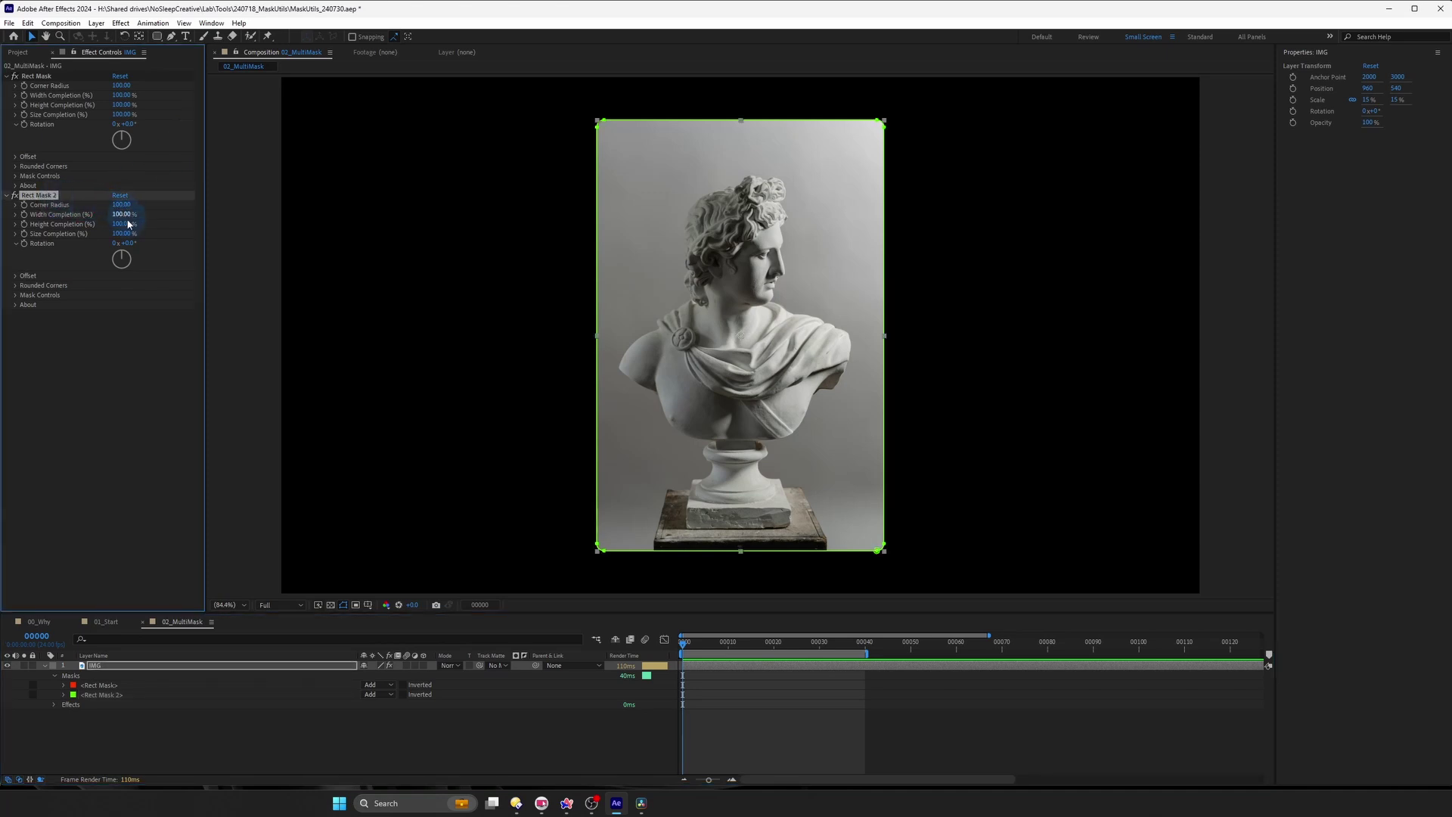
{"action": "mouse_move", "coordinate": [123, 234]}
{"action": "left_mouse_down"}
{"action": "mouse_move", "coordinate": [136, 236]}
{"action": "mouse_move", "coordinate": [123, 246]}
{"action": "mouse_move", "coordinate": [149, 243]}
{"action": "mouse_move", "coordinate": [124, 244]}
{"action": "left_mouse_up"}
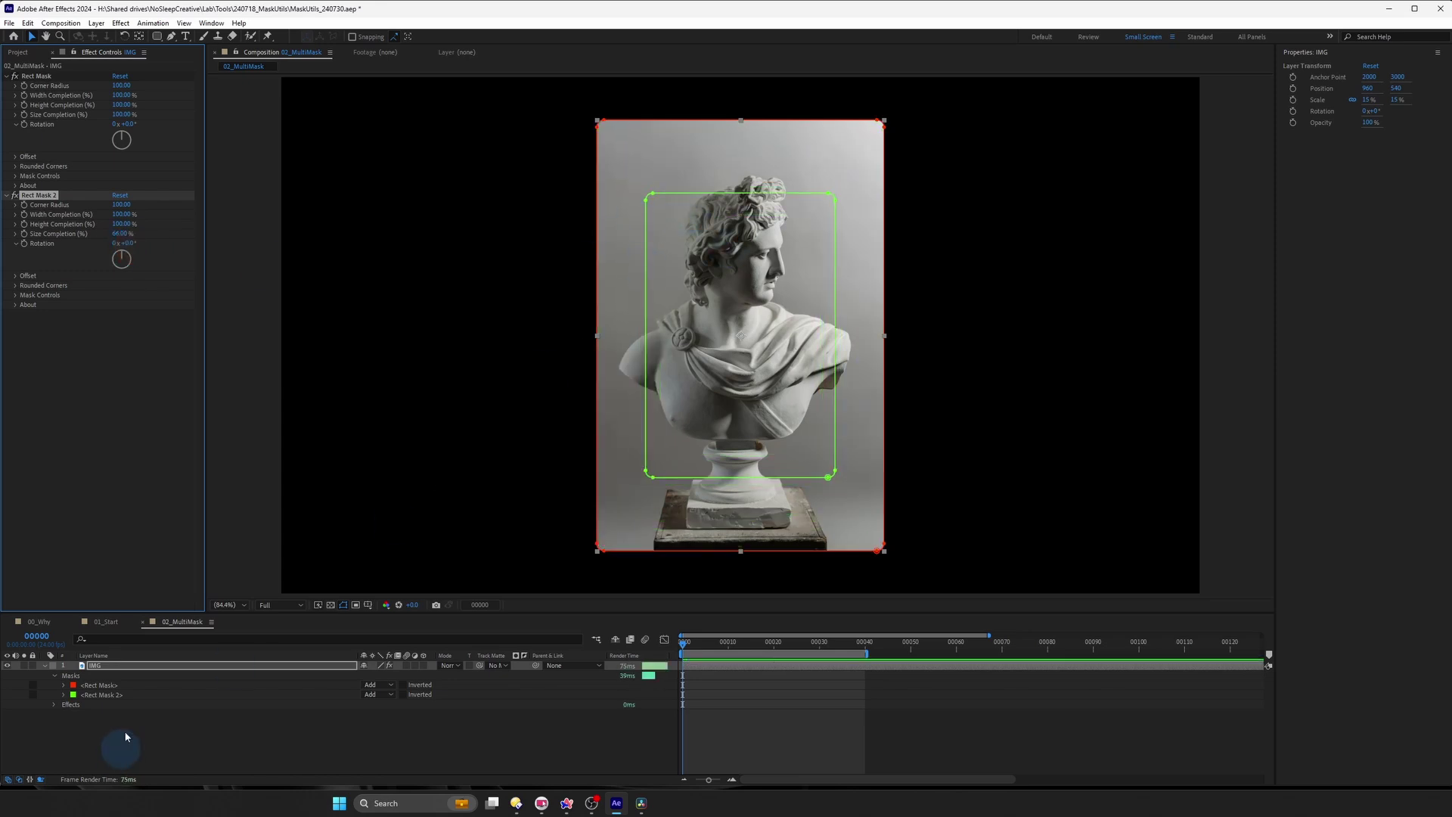
Step: Try giving the second mask a name that differs from its Rect Mask 2 effect, and undo the rename
{"action": "left_click", "coordinate": [120, 693]}
{"action": "key", "text": "Return"}
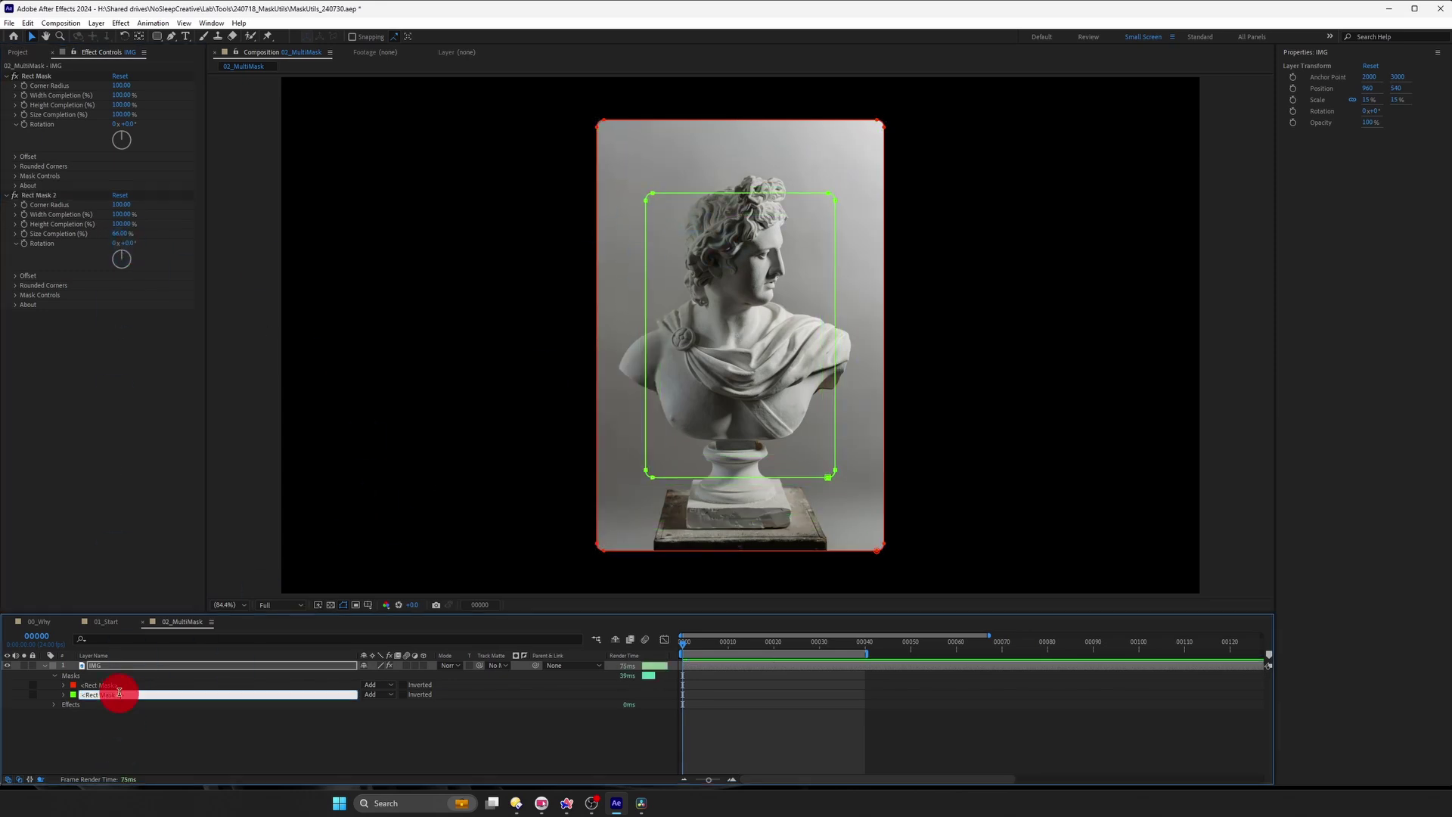
{"action": "left_click", "coordinate": [119, 693]}
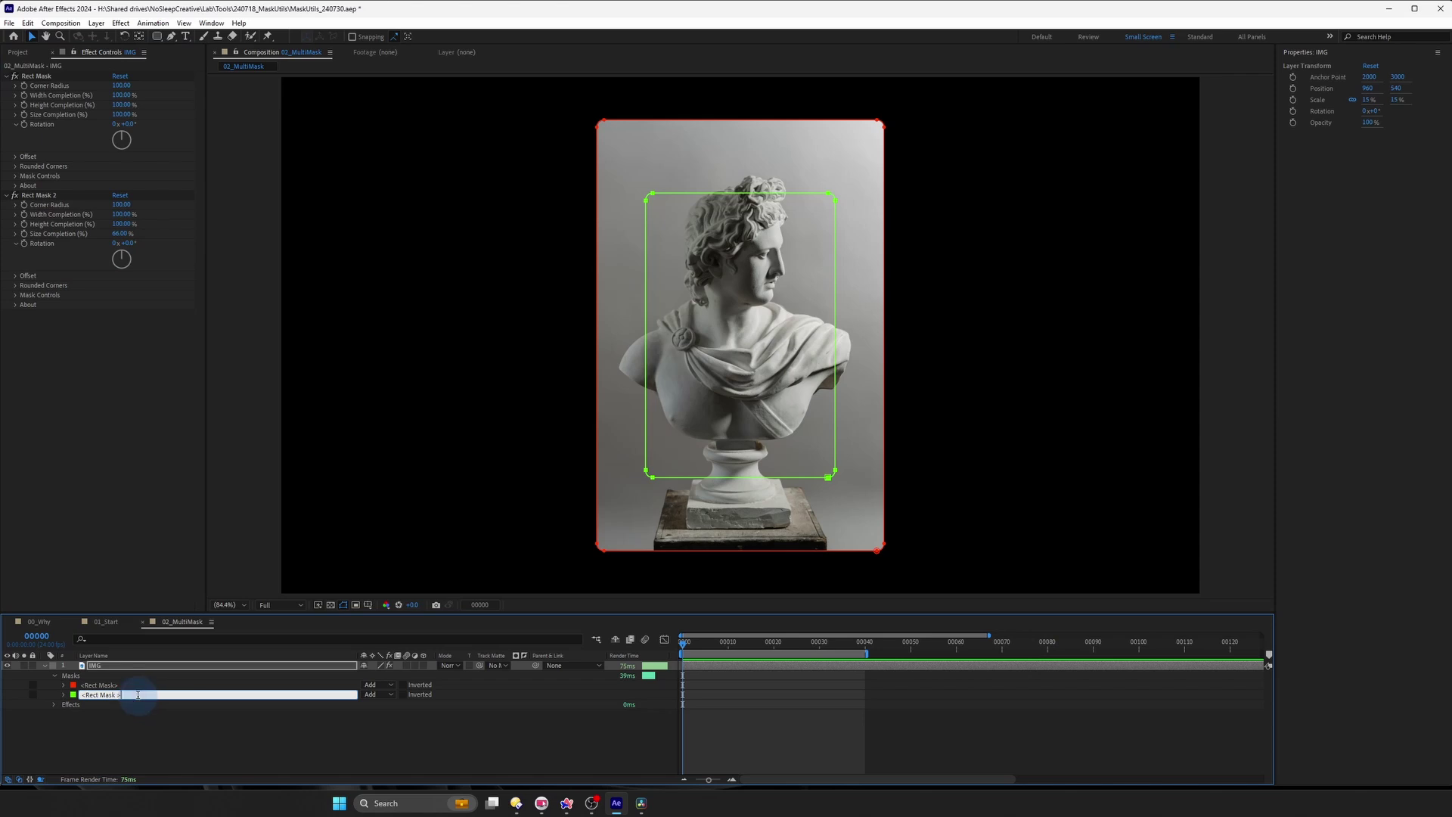
{"action": "key", "text": "Return"}
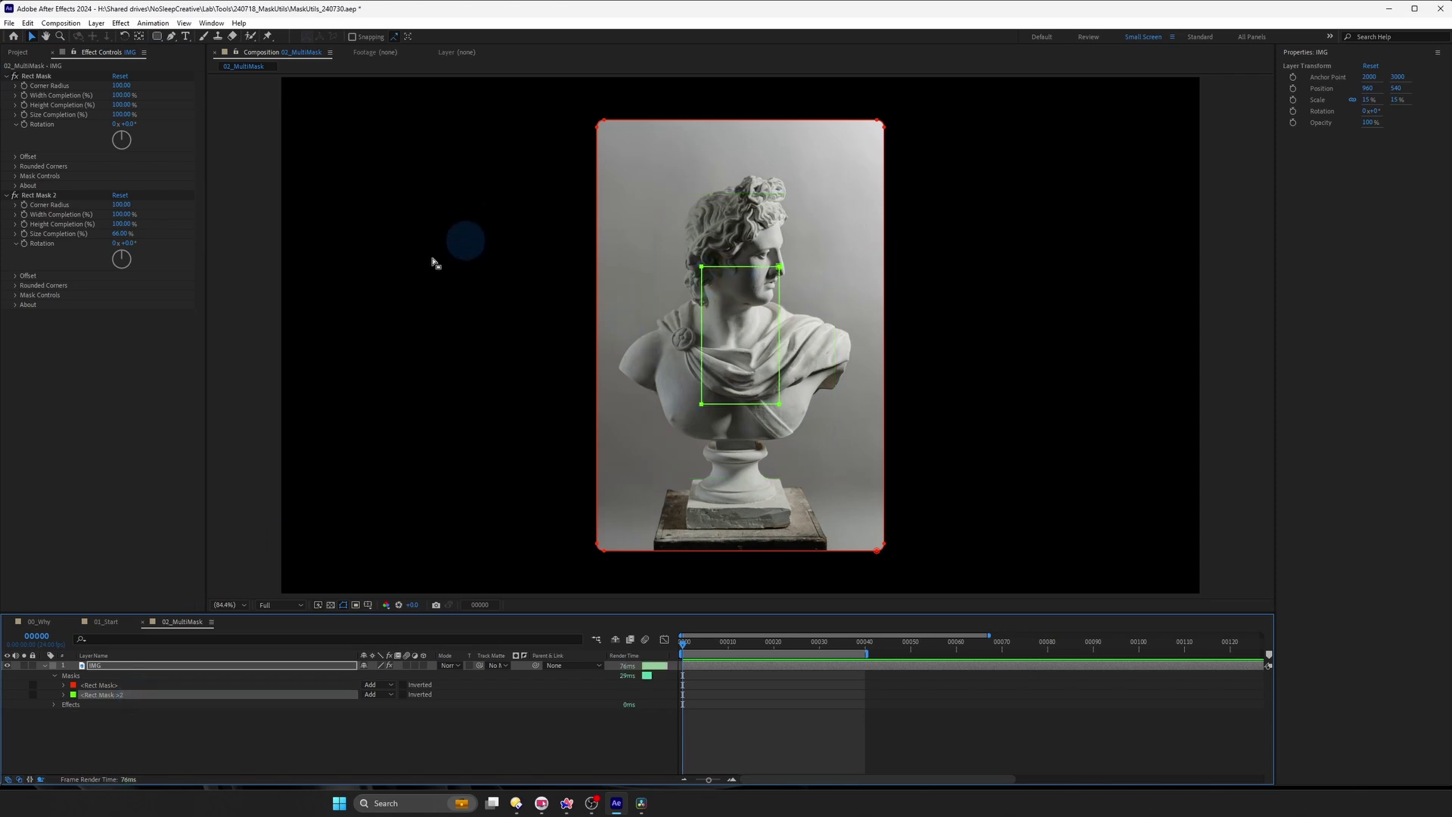
{"action": "key", "text": "ctrl+z"}
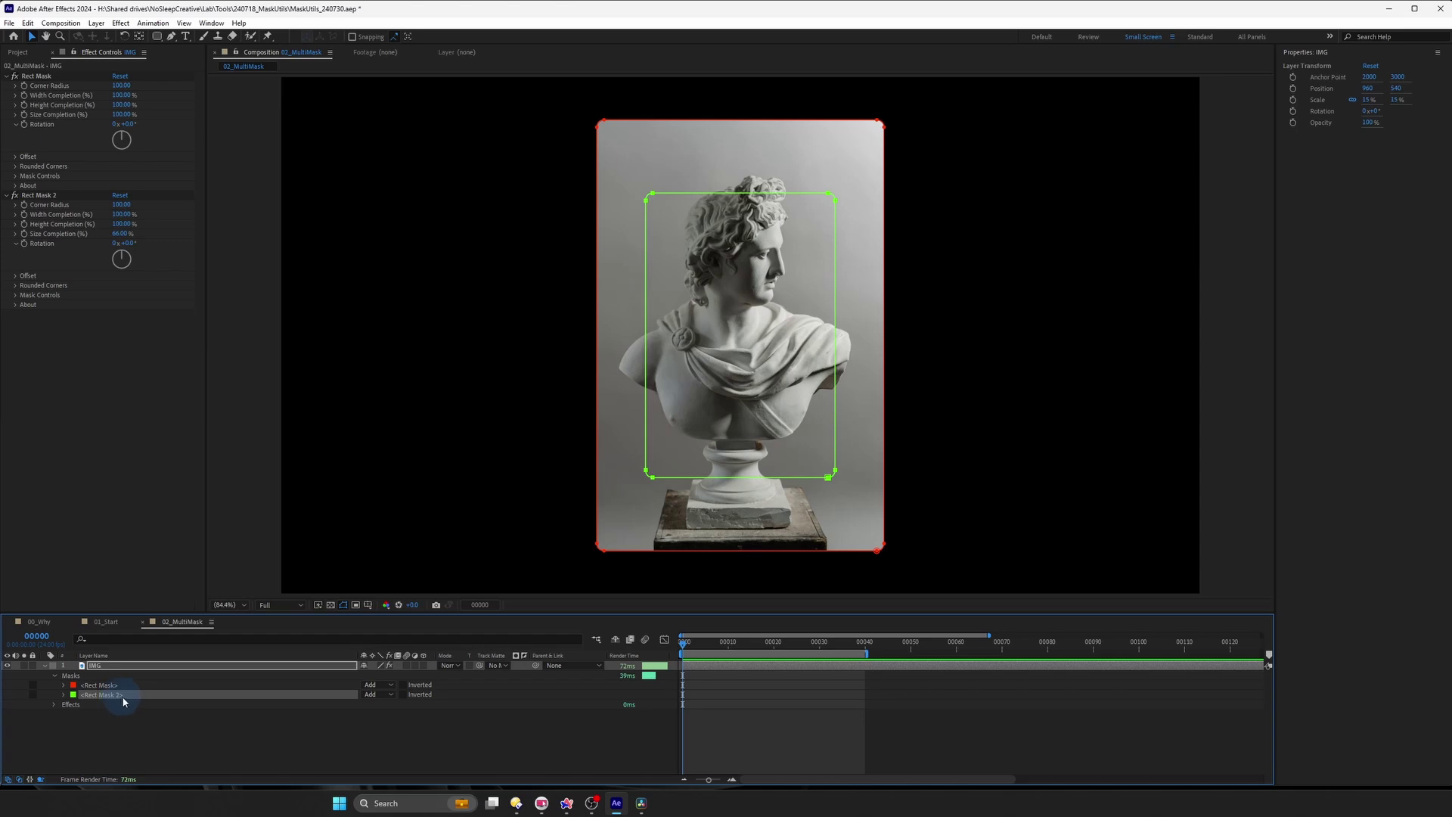
Step: Enable keyframing of Size Completion for both Rect Mask effects and set the second mask's mode to Subtract
{"action": "left_click", "coordinate": [23, 119]}
{"action": "left_click", "coordinate": [22, 234]}
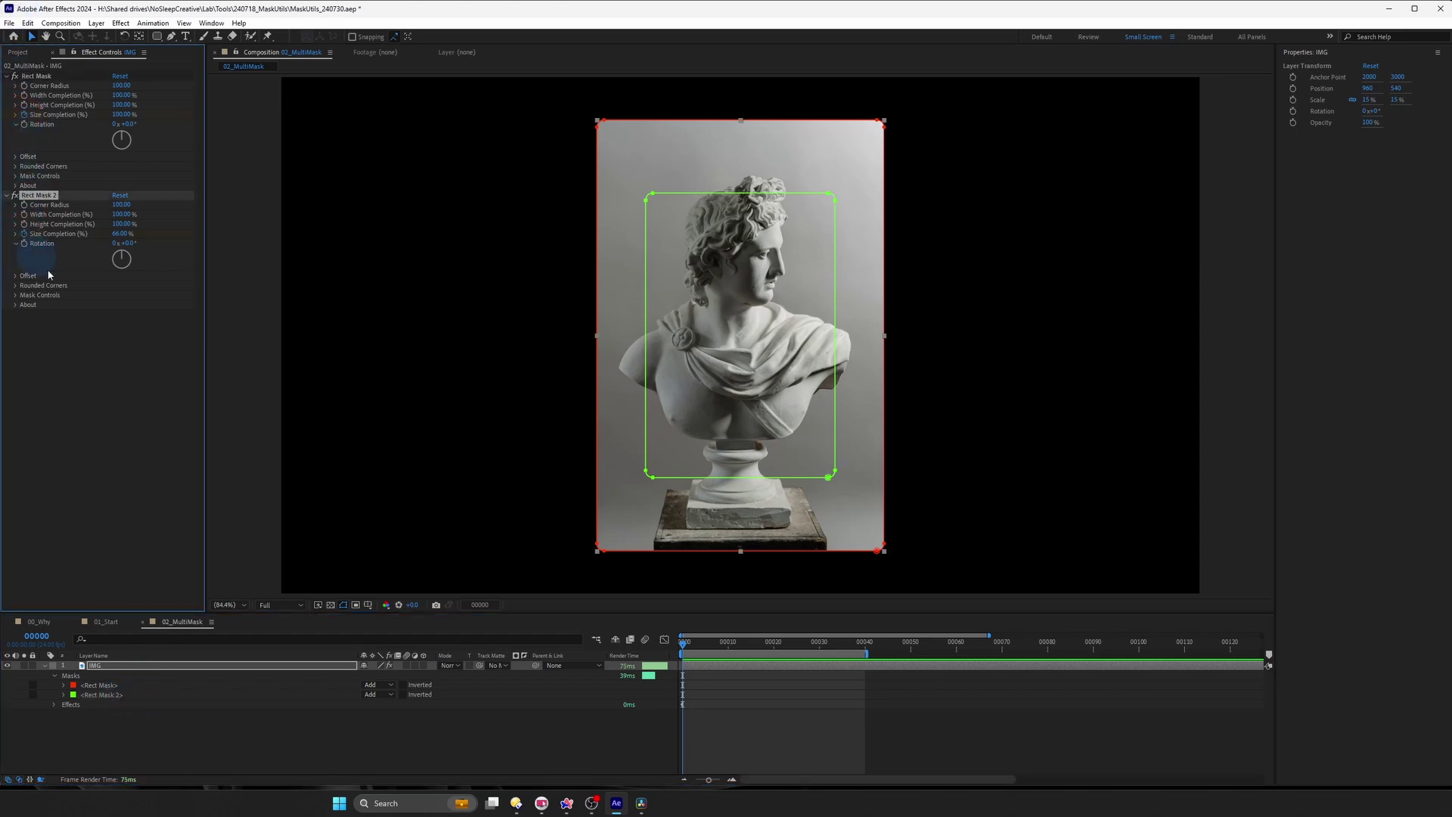
{"action": "left_click", "coordinate": [366, 743]}
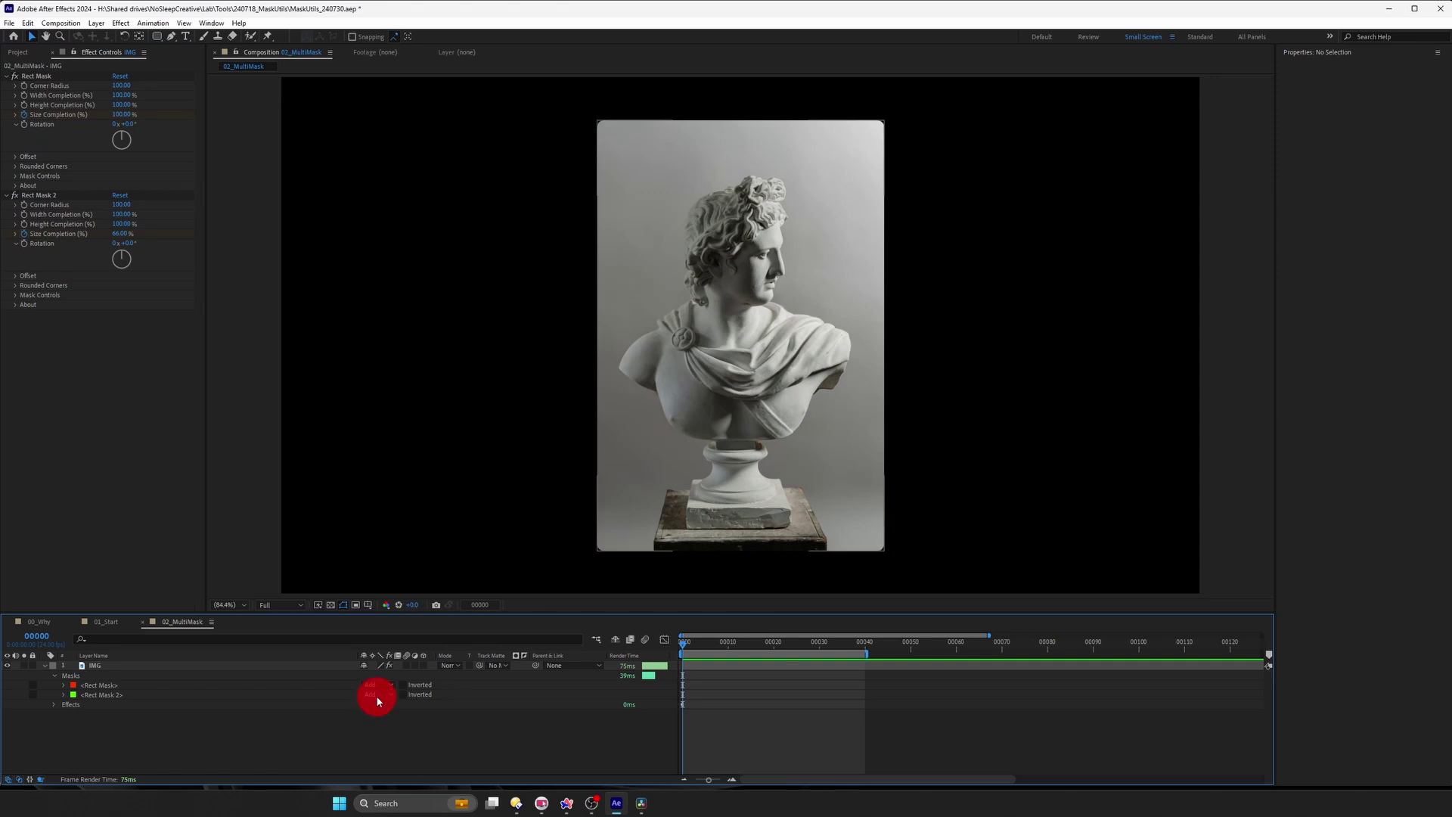
{"action": "left_click", "coordinate": [378, 700]}
{"action": "left_click", "coordinate": [396, 732]}
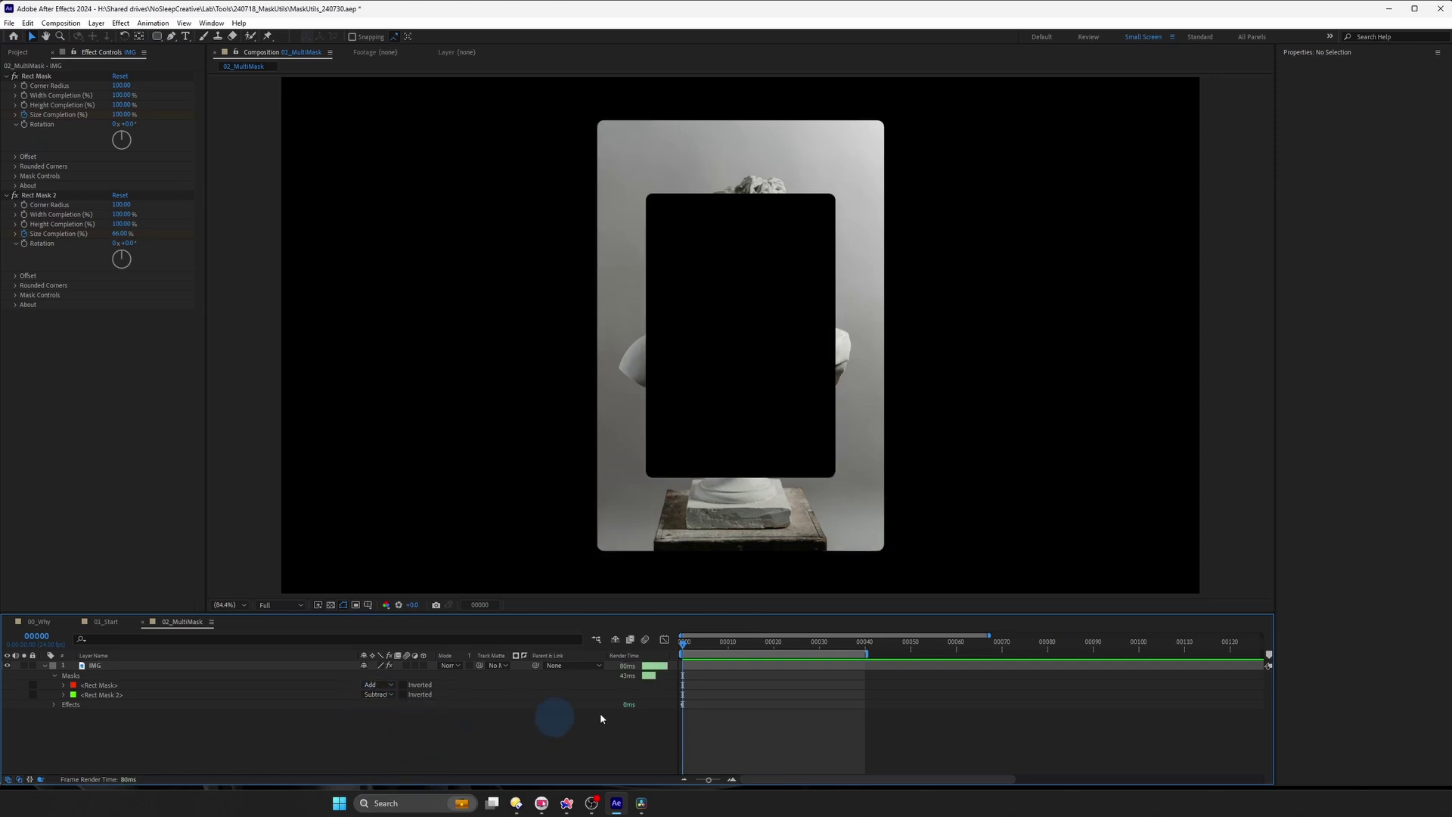
Step: Reveal the IMG layer's keyframes and animate Size Completion of both Rect Masks from 0% at frame 0 to 100% at frame 6
{"action": "left_click", "coordinate": [719, 664]}
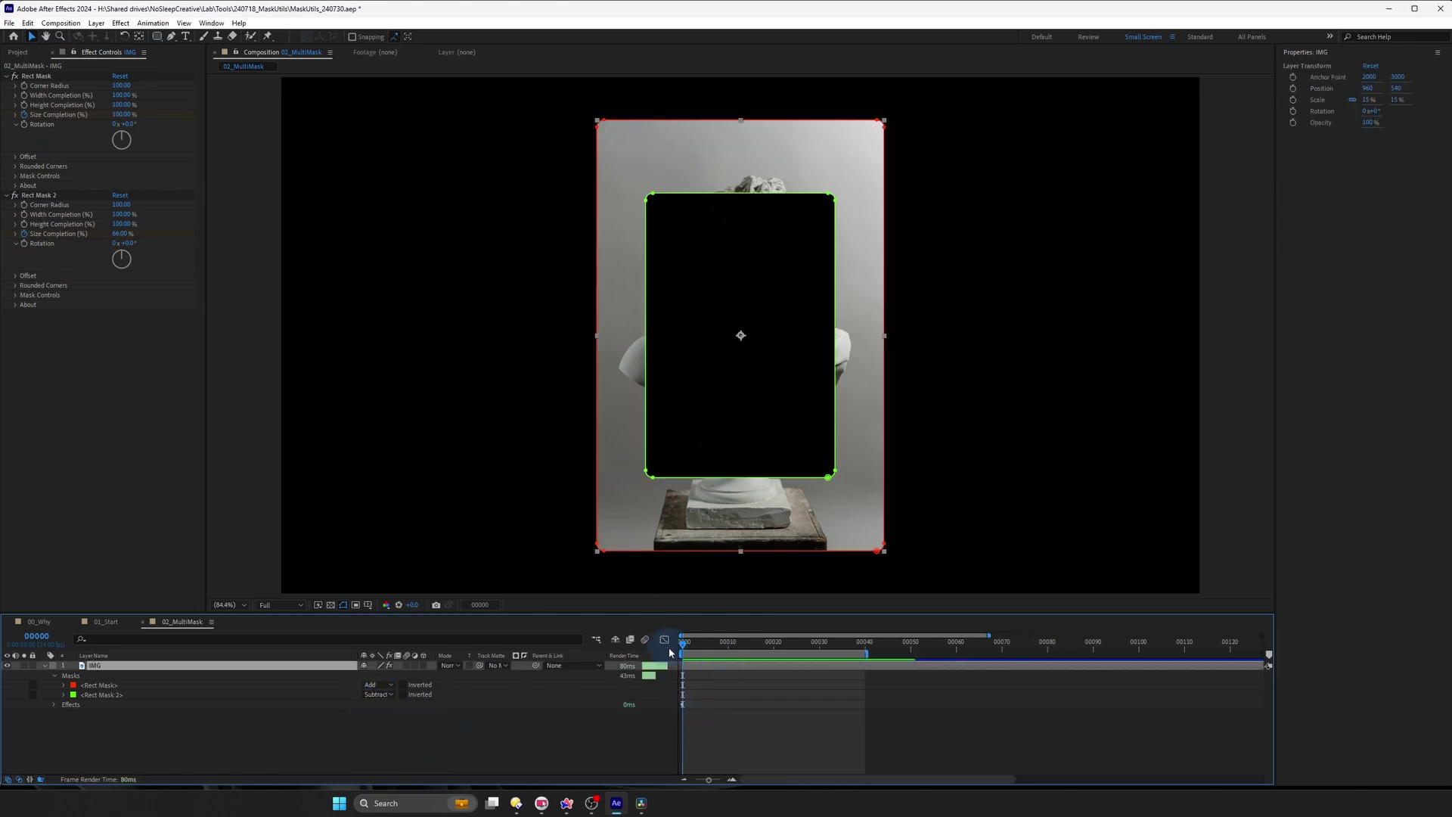
{"action": "key", "text": "u"}
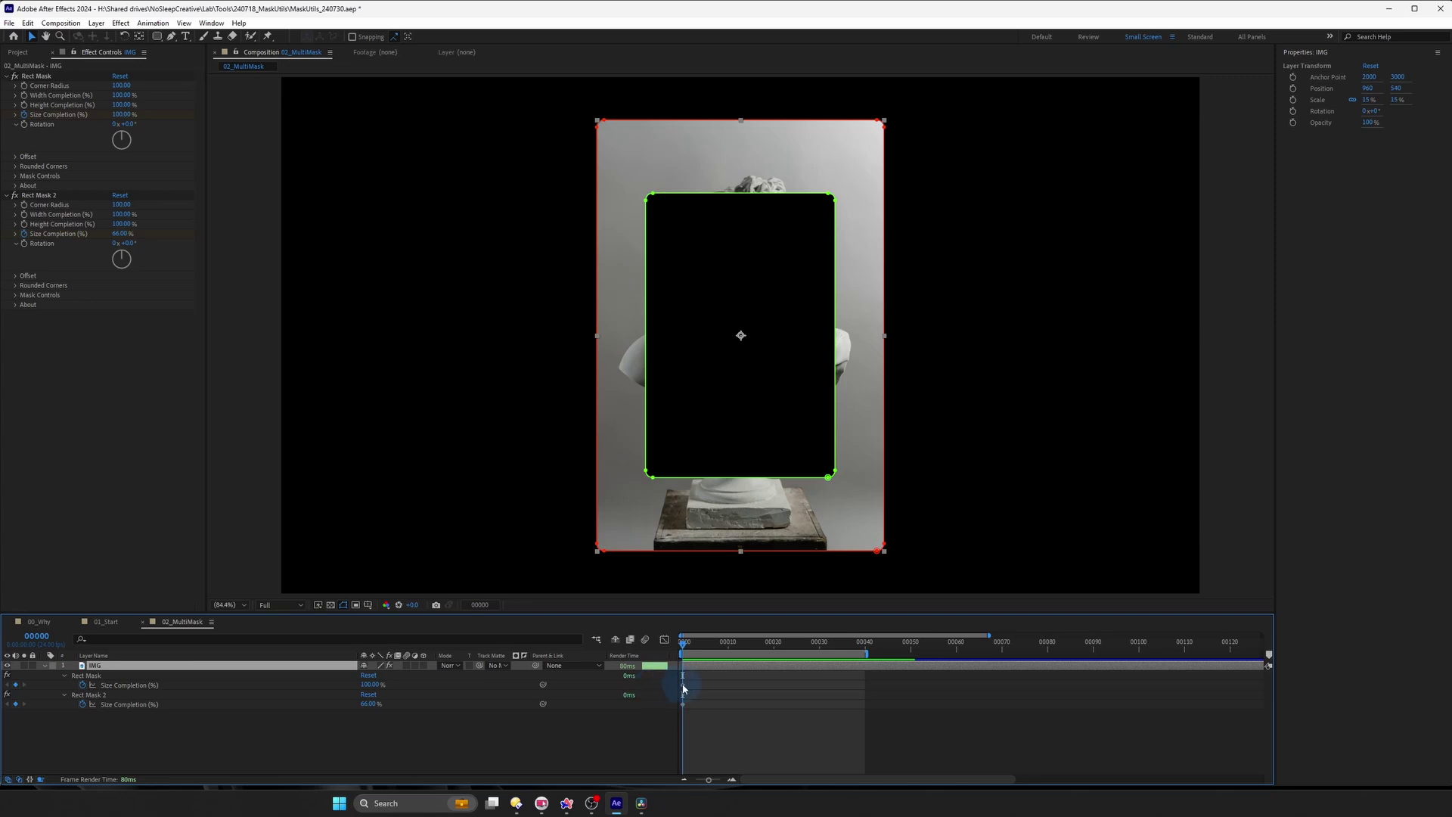
{"action": "left_click", "coordinate": [683, 685]}
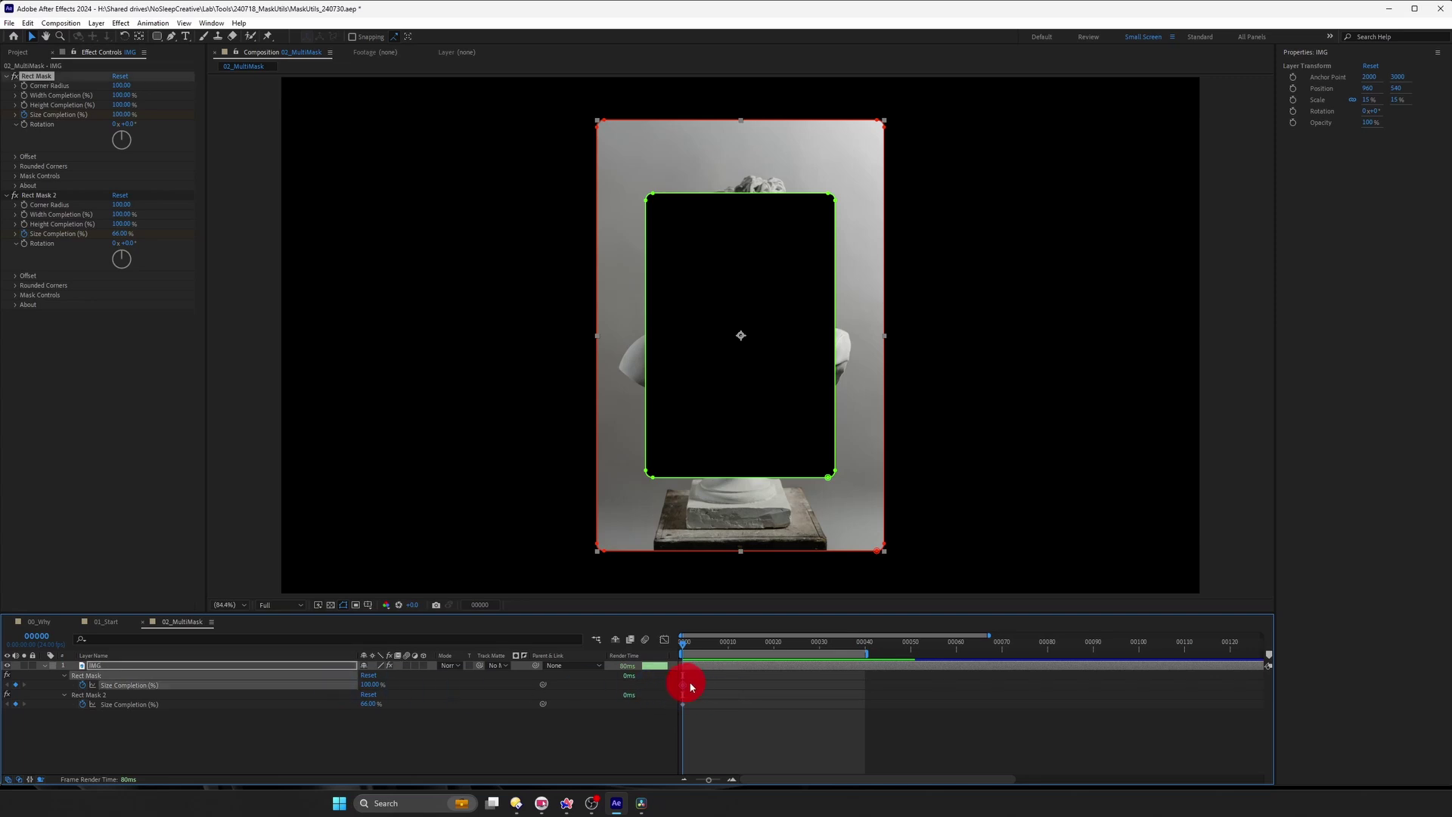
{"action": "left_click_drag", "start_coordinate": [690, 686], "coordinate": [708, 682]}
{"action": "left_click_drag", "start_coordinate": [370, 685], "coordinate": [295, 706]}
{"action": "key", "text": "k"}
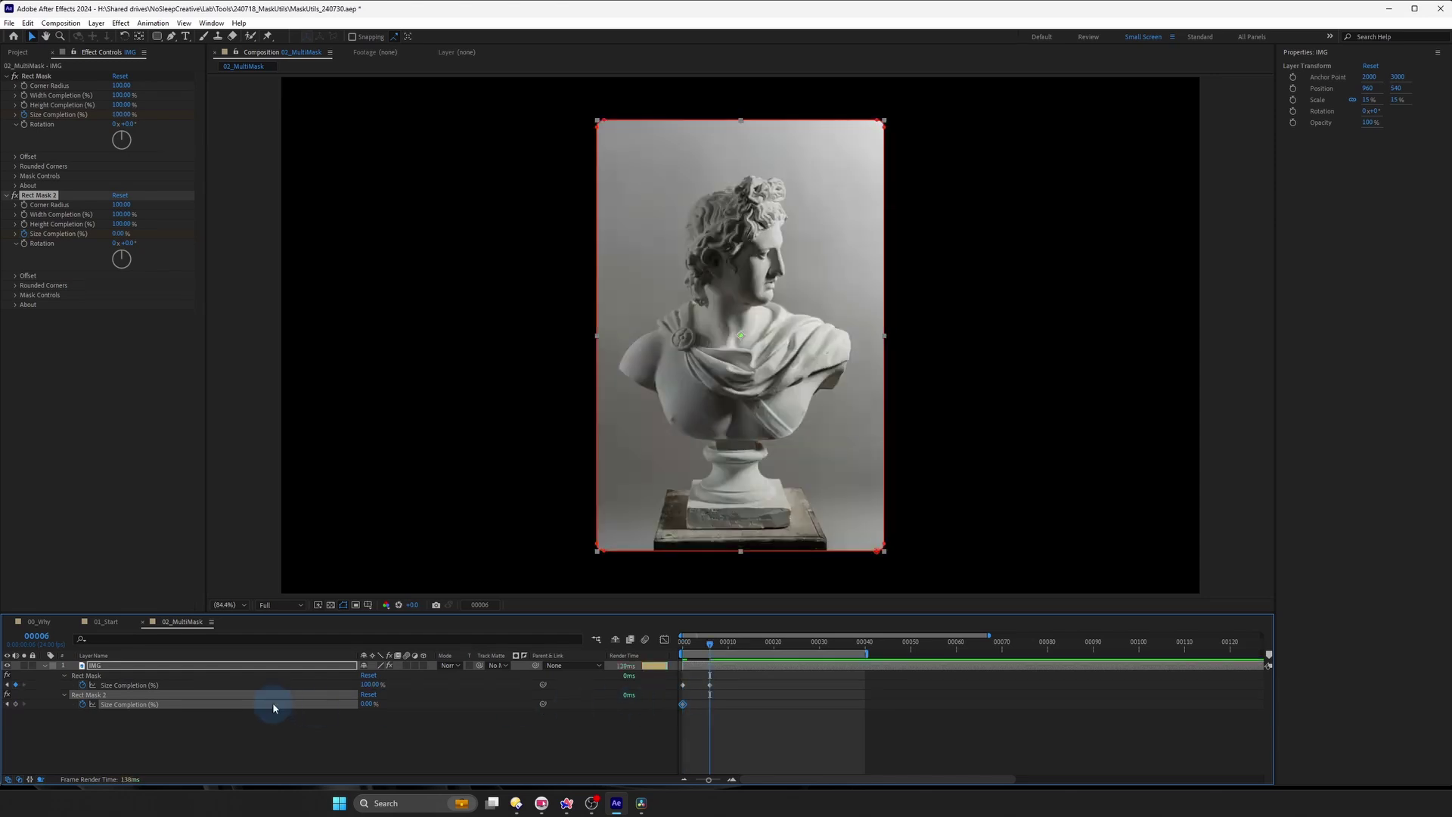
{"action": "left_click_drag", "start_coordinate": [367, 705], "coordinate": [661, 678]}
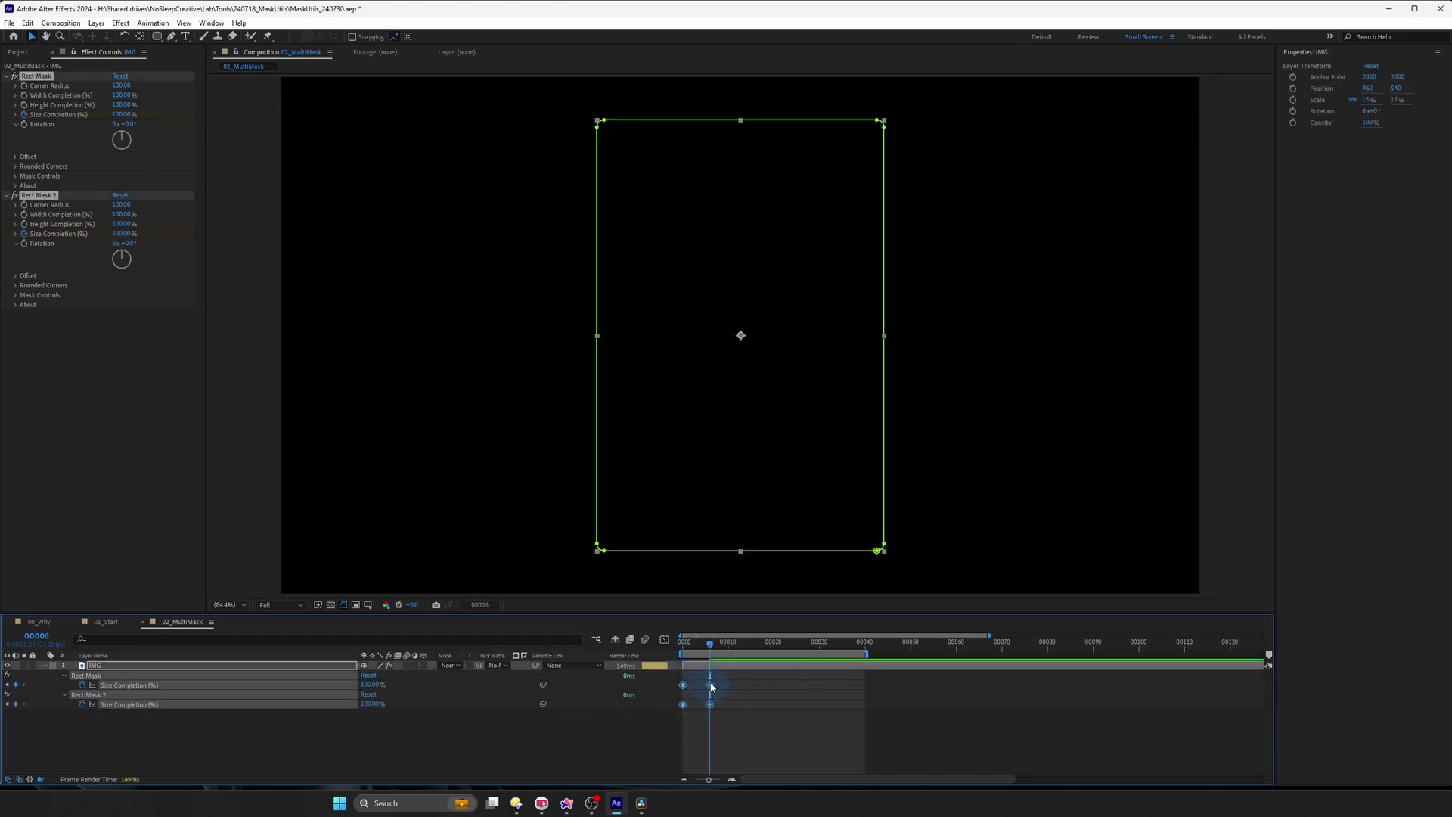
Step: Move both ending Size Completion keyframes to frame 10 and apply Easy Ease to all four keyframes
{"action": "mouse_move", "coordinate": [712, 689]}
{"action": "left_click_drag", "start_coordinate": [712, 689], "coordinate": [727, 685]}
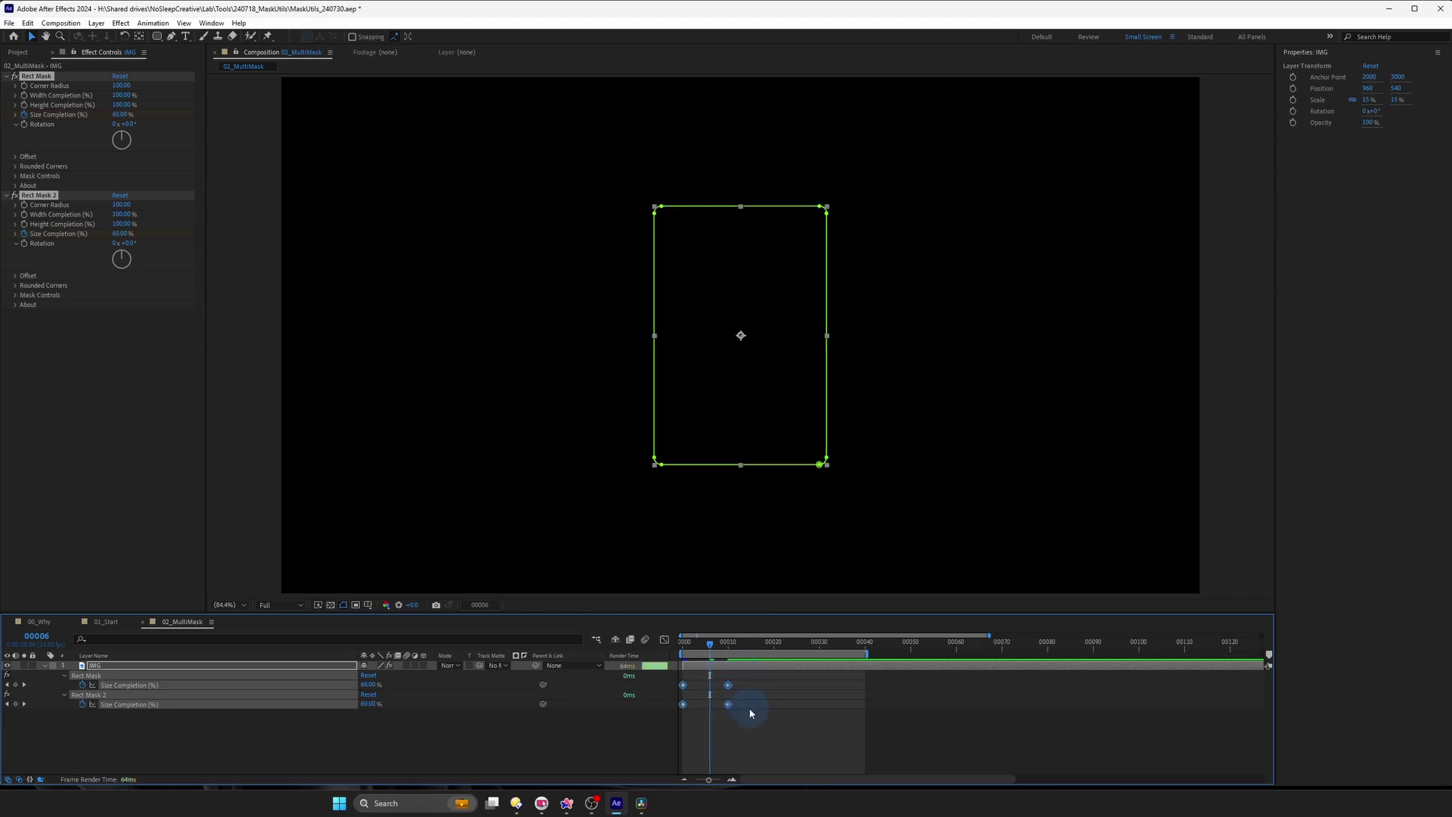
{"action": "key", "text": "F9"}
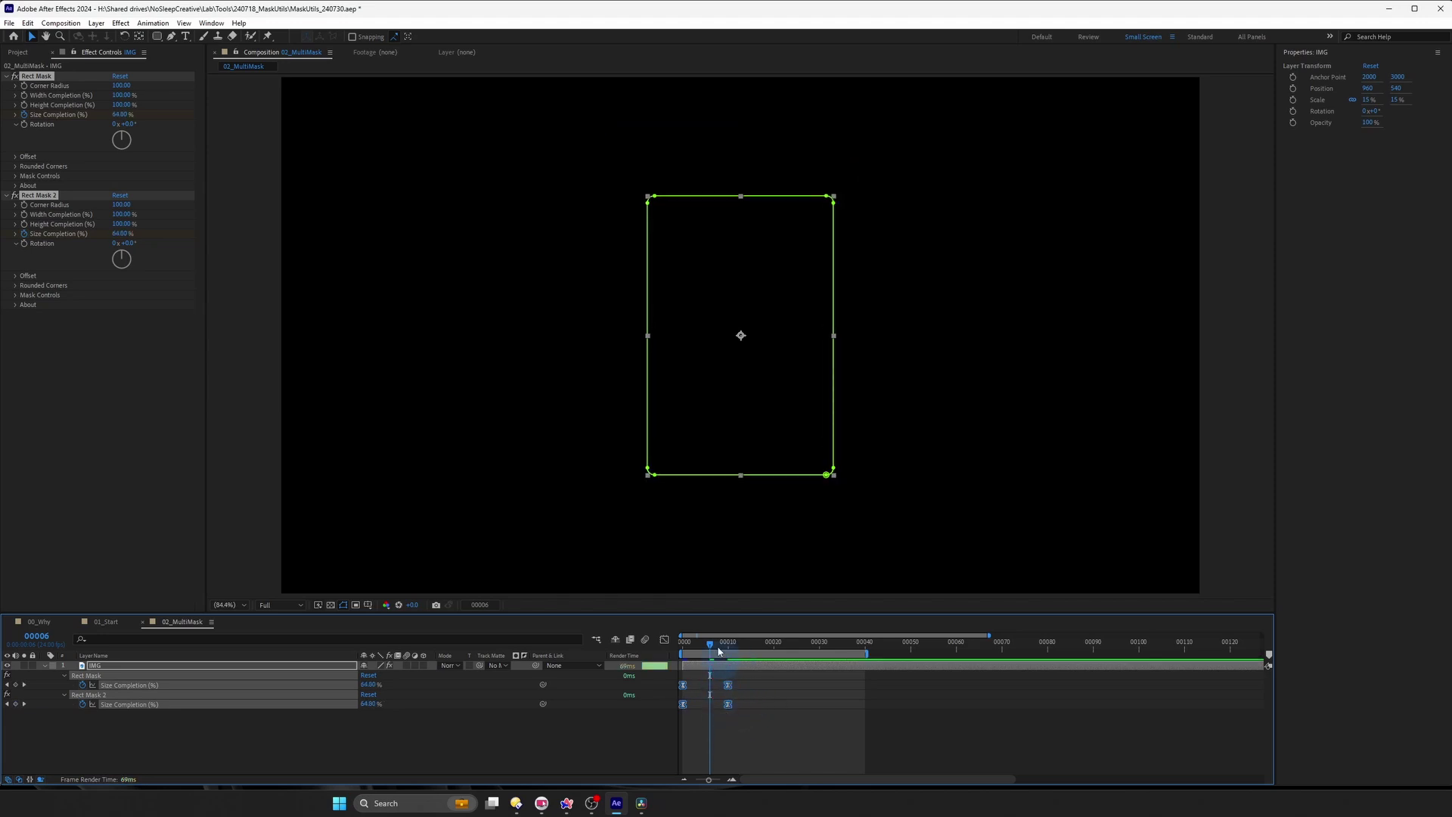
Step: Delay Rect Mask 2's Size Completion keyframes to start at about frame 17 and preview the animation from the beginning
{"action": "left_click", "coordinate": [740, 730]}
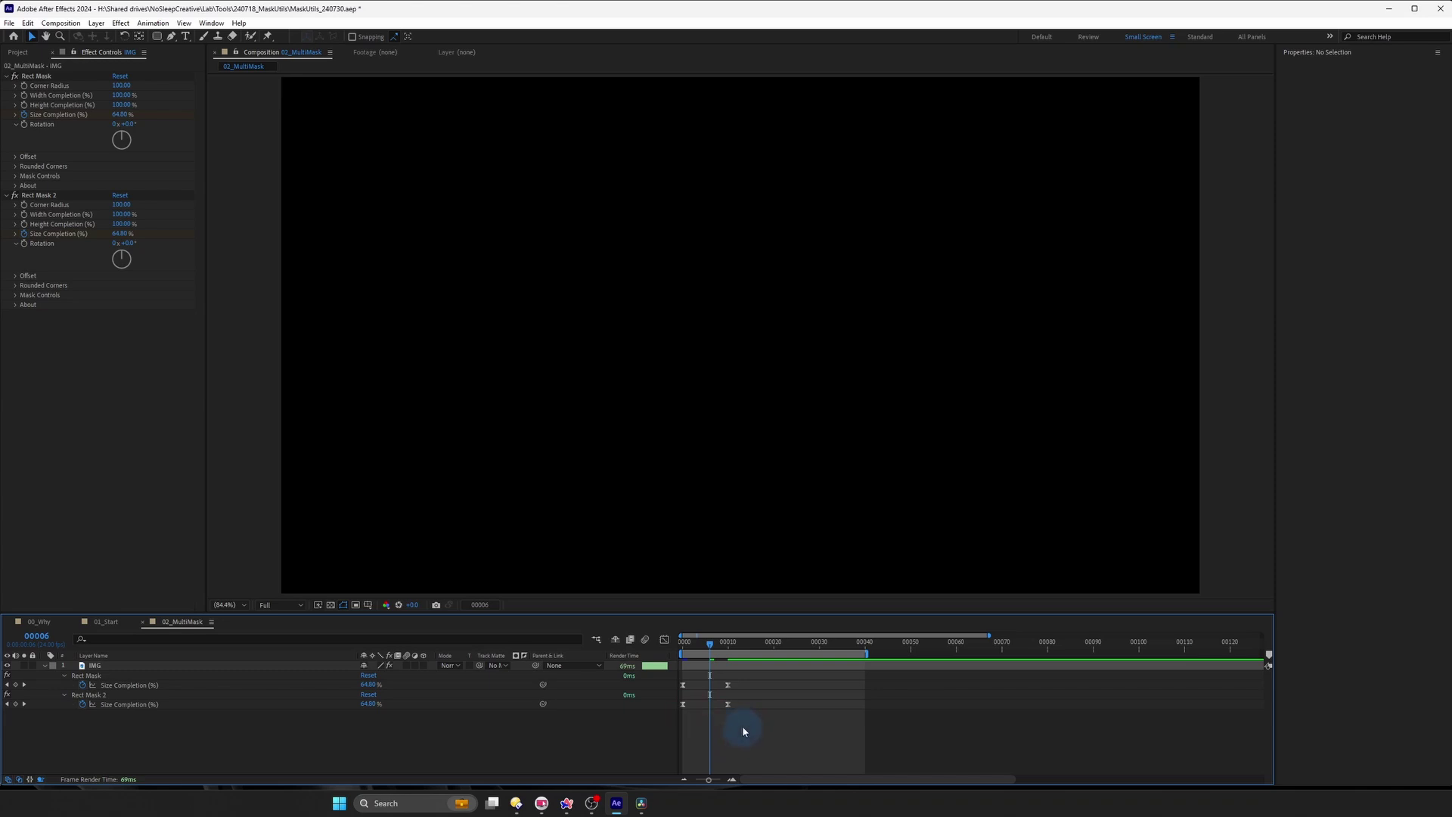
{"action": "mouse_move", "coordinate": [742, 725]}
{"action": "left_mouse_down"}
{"action": "mouse_move", "coordinate": [678, 703]}
{"action": "mouse_move", "coordinate": [761, 712]}
{"action": "left_mouse_up"}
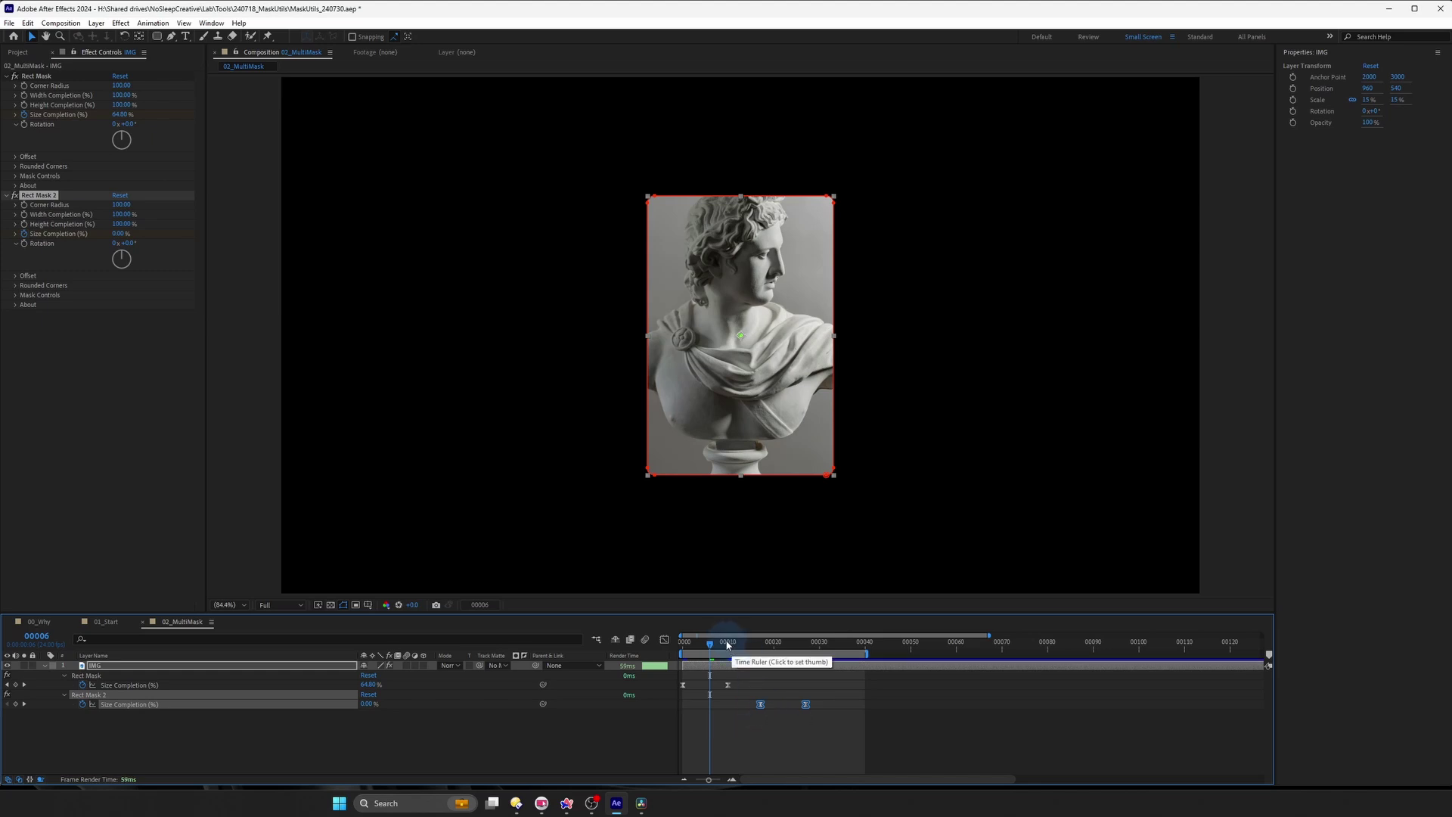
{"action": "left_click_drag", "start_coordinate": [728, 643], "coordinate": [605, 645]}
{"action": "key", "text": "space"}
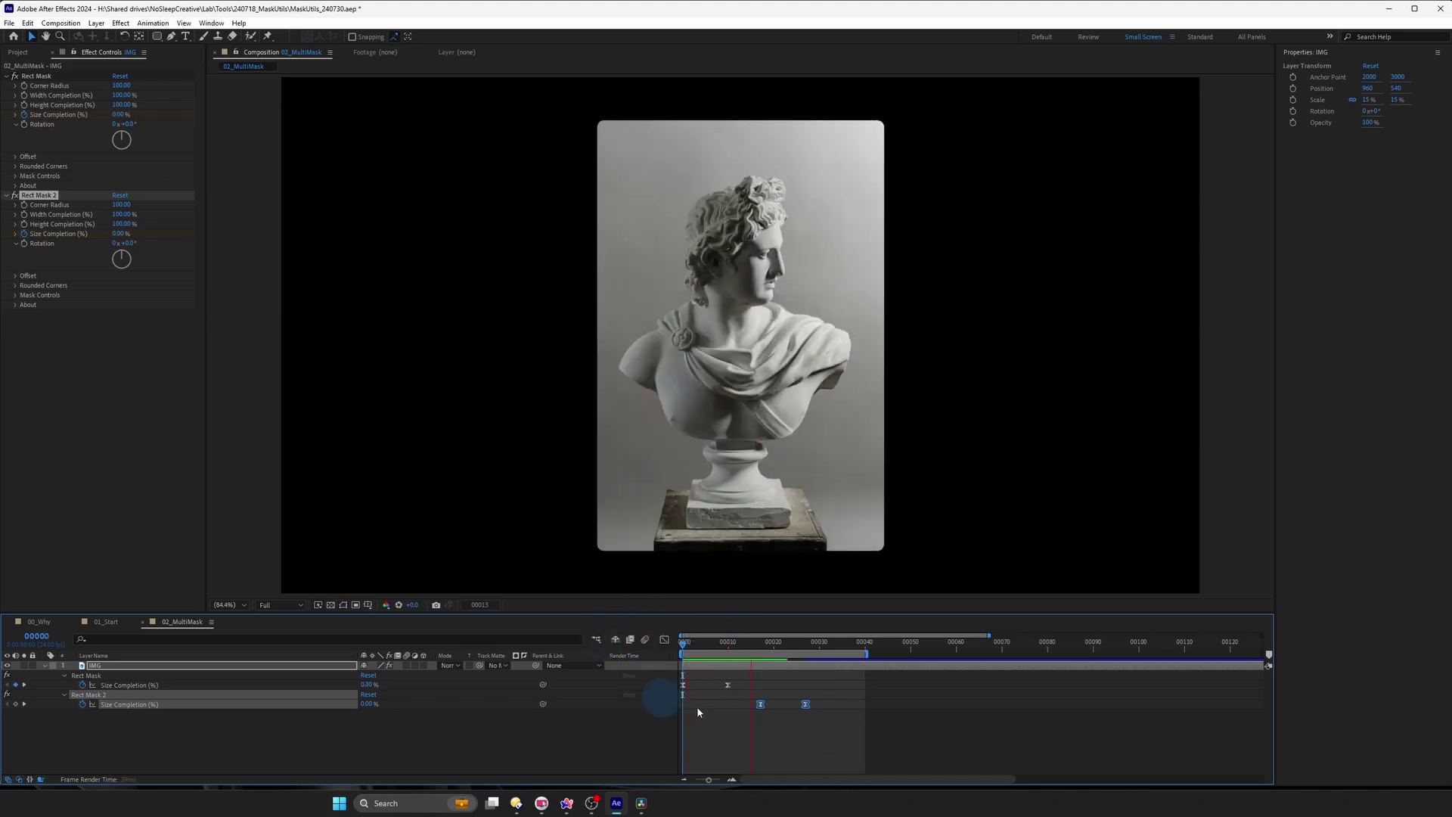